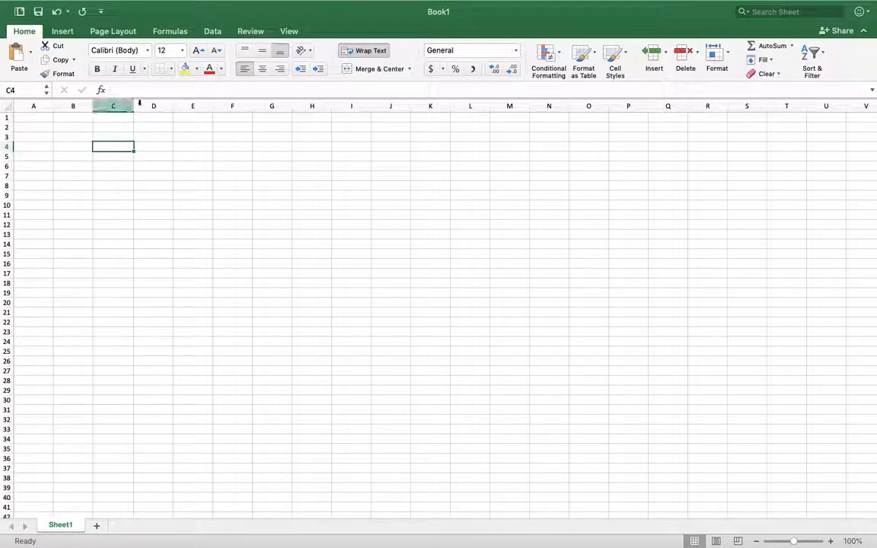
{"action": "left_click", "coordinate": [32, 108]}
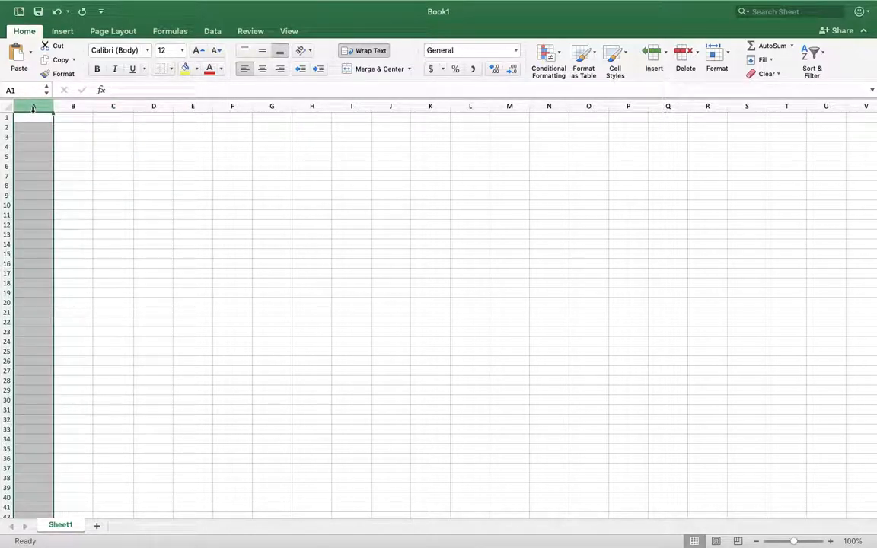
{"action": "left_click", "coordinate": [73, 107]}
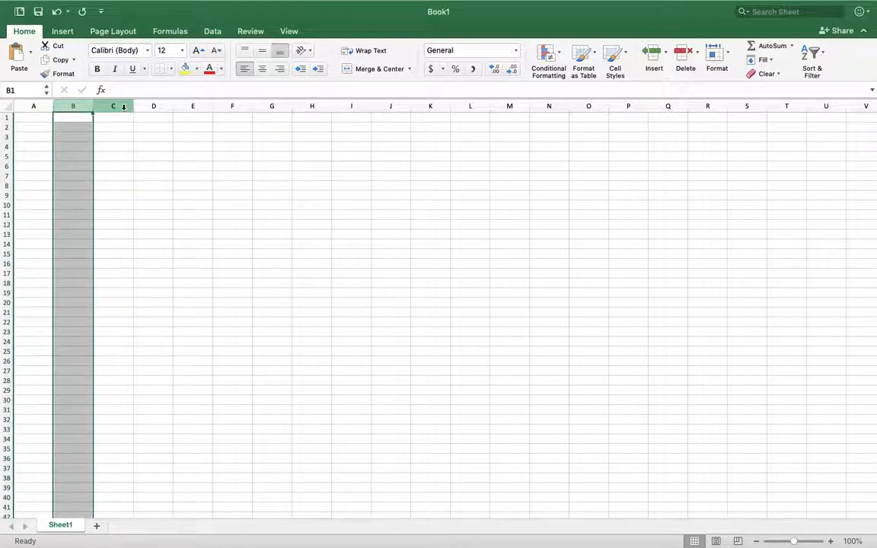
{"action": "left_click", "coordinate": [155, 105]}
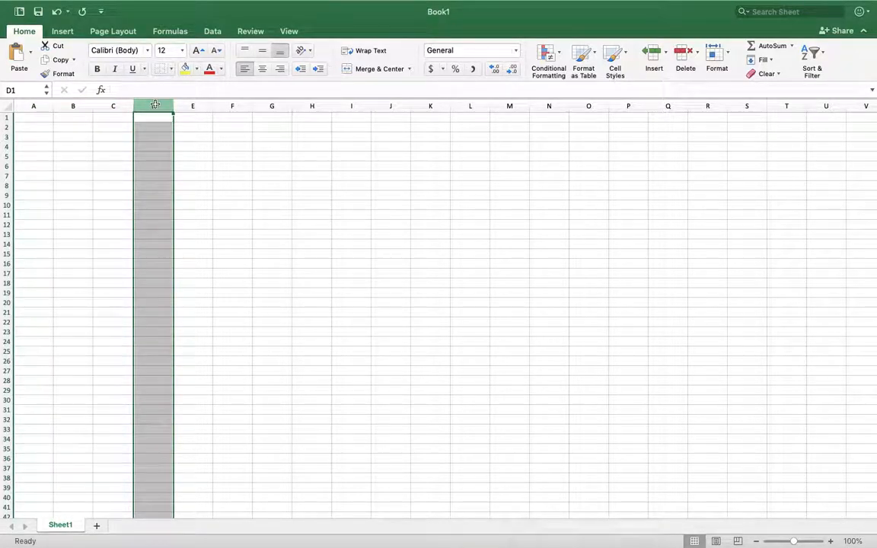
{"action": "left_click", "coordinate": [6, 137]}
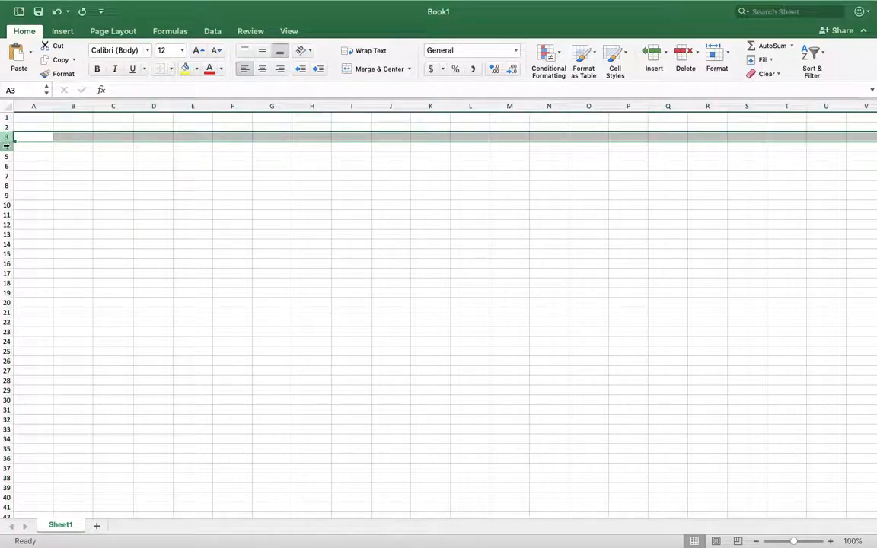
{"action": "left_click", "coordinate": [7, 146]}
{"action": "left_click", "coordinate": [6, 156]}
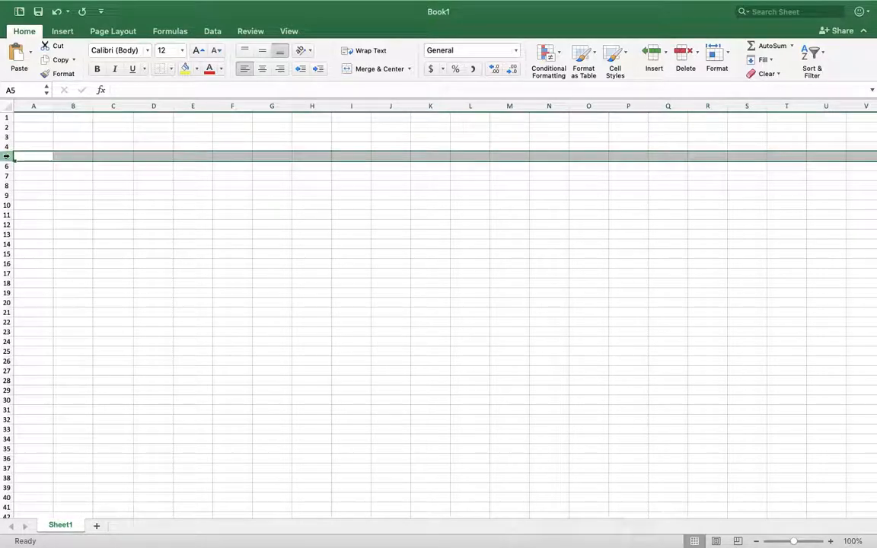
{"action": "left_click", "coordinate": [74, 144]}
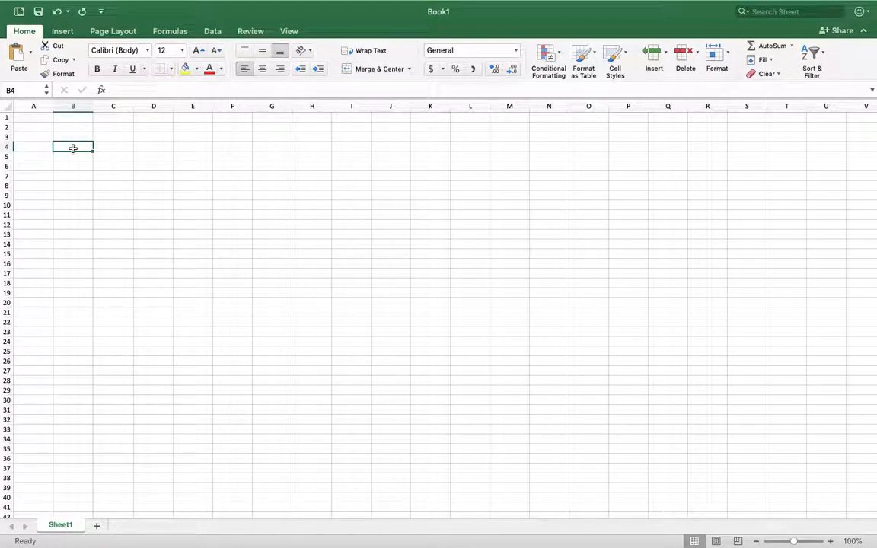
- Enter the header "IV (units)" in cell C4 and "Trial 1" in D4
{"action": "left_click", "coordinate": [112, 146]}
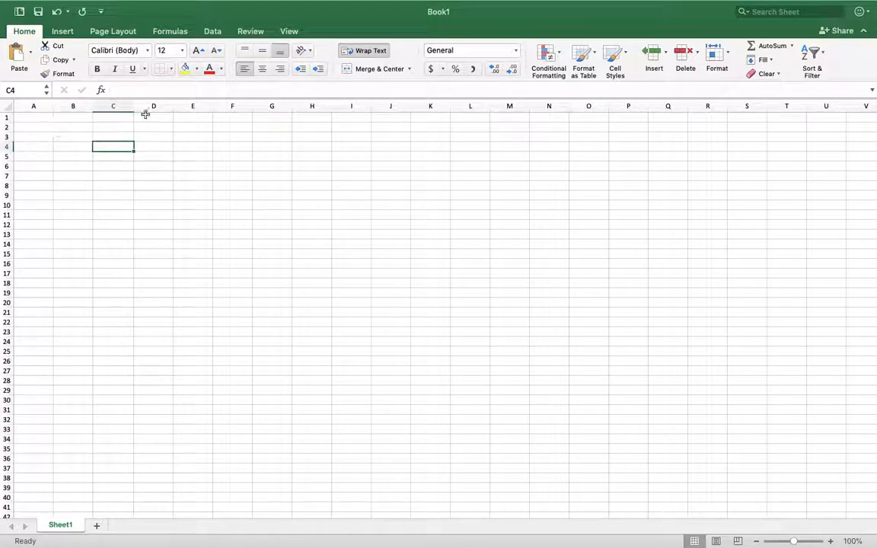
{"action": "type", "text": "IV (units)"}
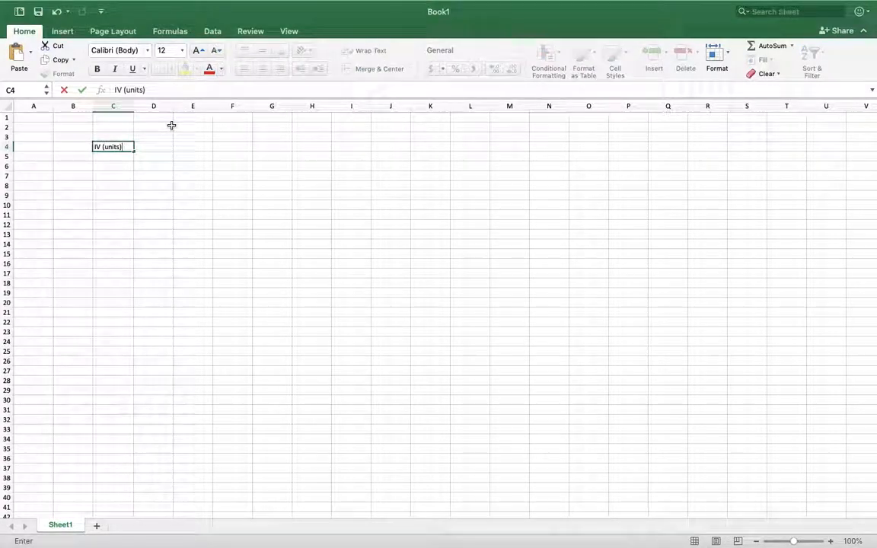
{"action": "key", "text": "Tab"}
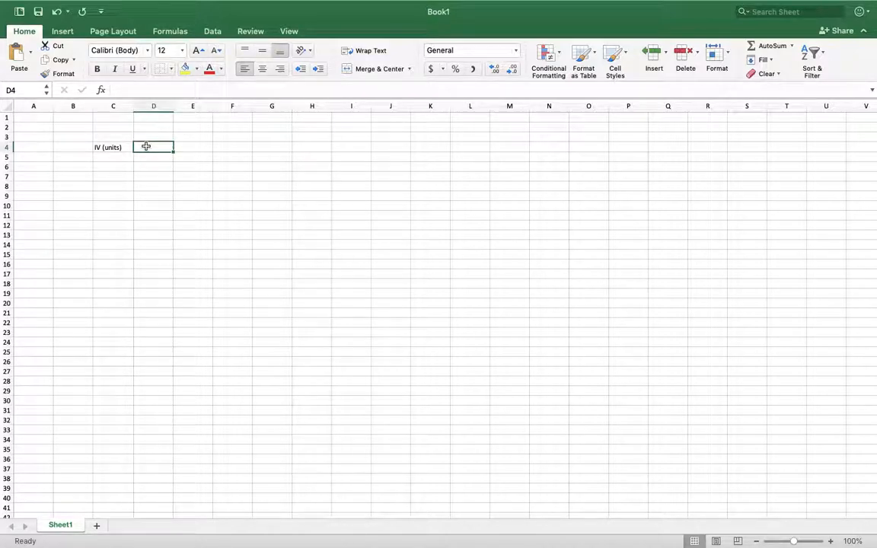
{"action": "type", "text": "Trial"}
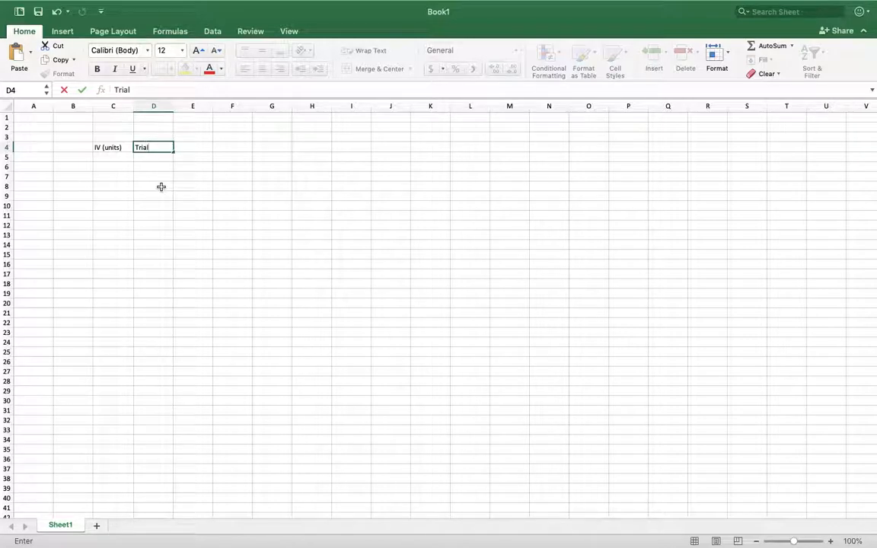
{"action": "type", "text": " 1"}
{"action": "key", "text": "Tab"}
{"action": "key", "text": "Tab"}
{"action": "key", "text": "Tab"}
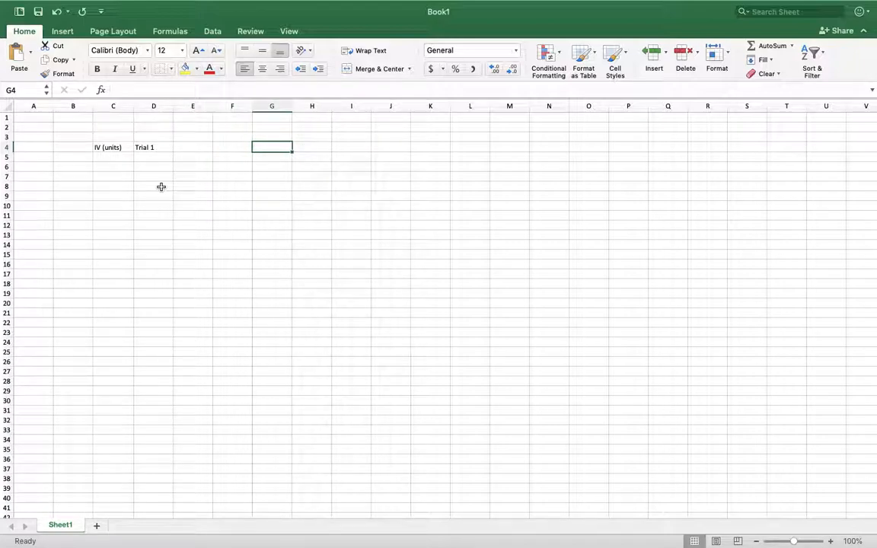
- Extend the trial headers across row 4 through Trial 9 in L4, and add "Average" in M4 and "SD" in N4
{"action": "left_click", "coordinate": [154, 148]}
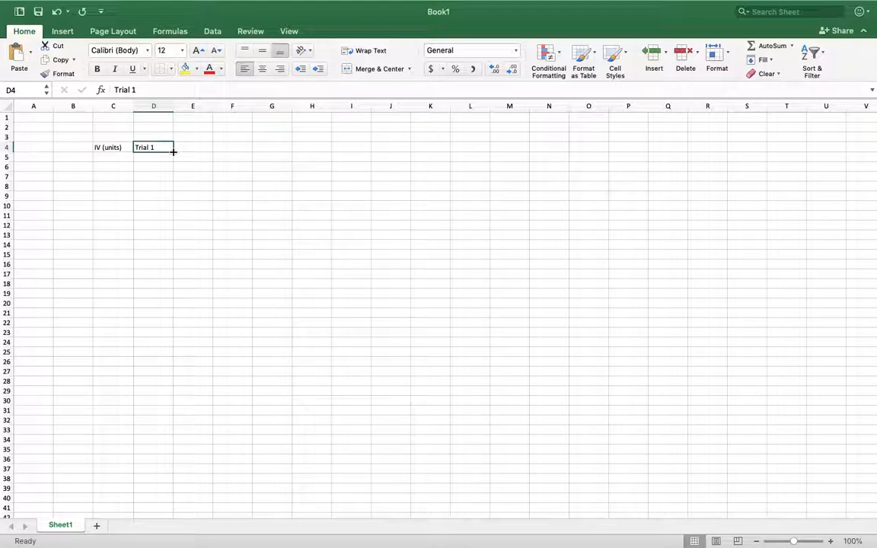
{"action": "left_click_drag", "start_coordinate": [174, 152], "coordinate": [473, 150]}
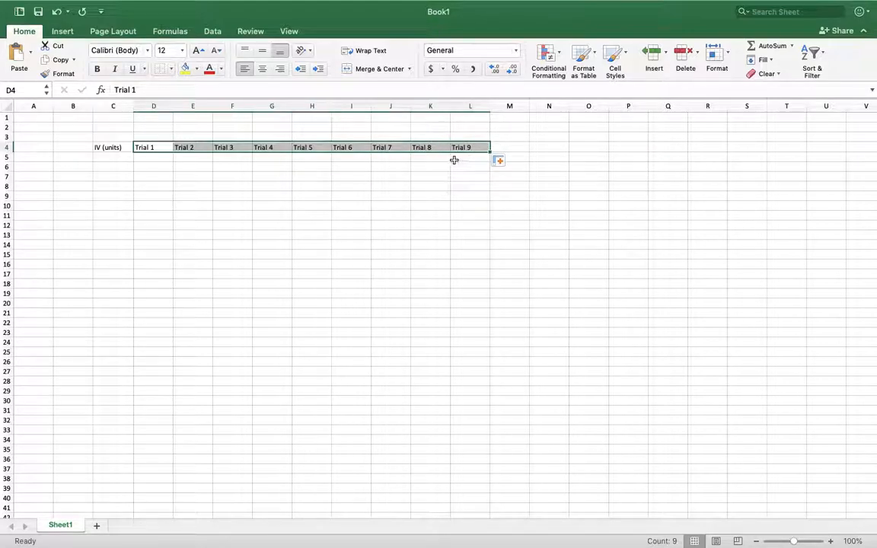
{"action": "left_click", "coordinate": [511, 148]}
{"action": "type", "text": "Average"}
{"action": "key", "text": "Tab"}
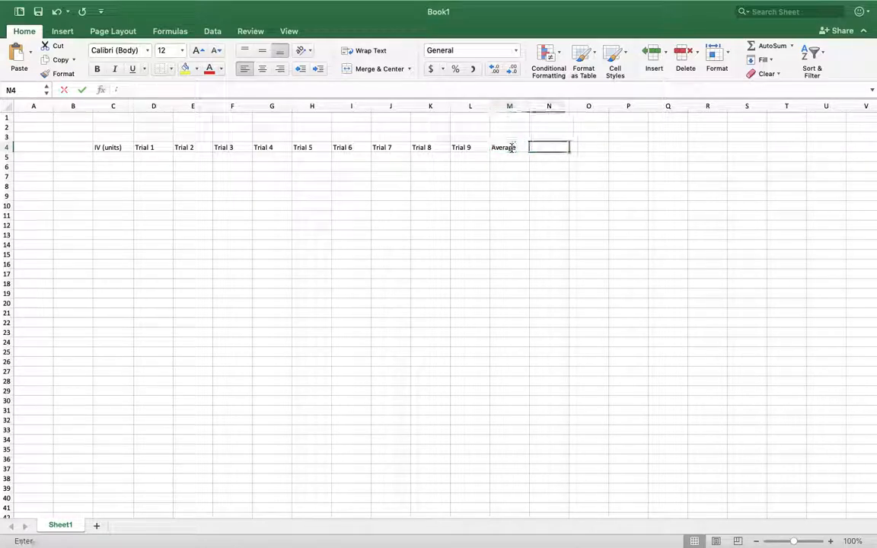
{"action": "type", "text": "SD"}
{"action": "key", "text": "Return"}
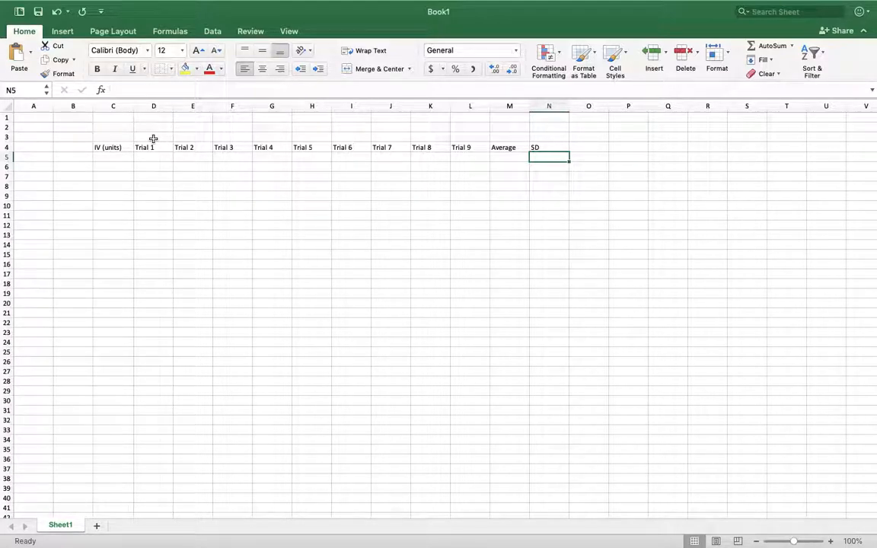
- Enter the heading "DV (units)" in cell D3, above the Trial 1 header
{"action": "left_click", "coordinate": [153, 138]}
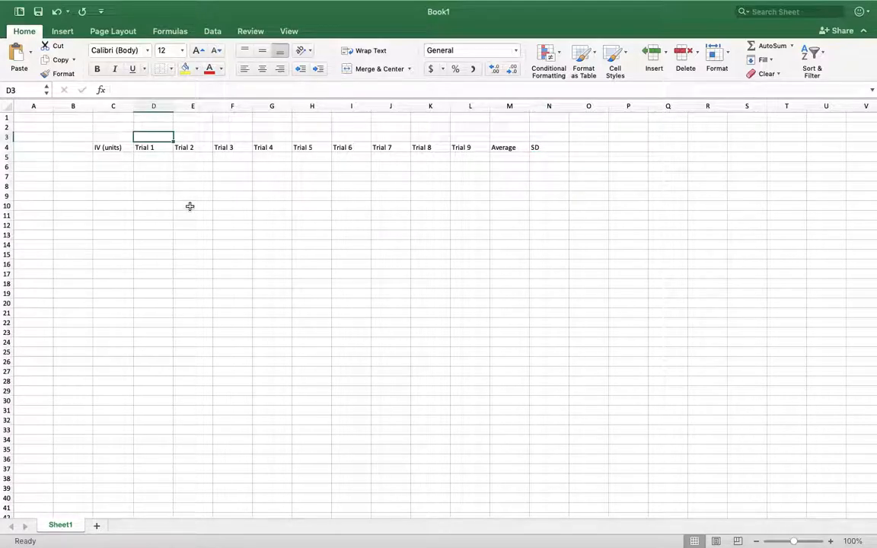
{"action": "type", "text": "DV (u"}
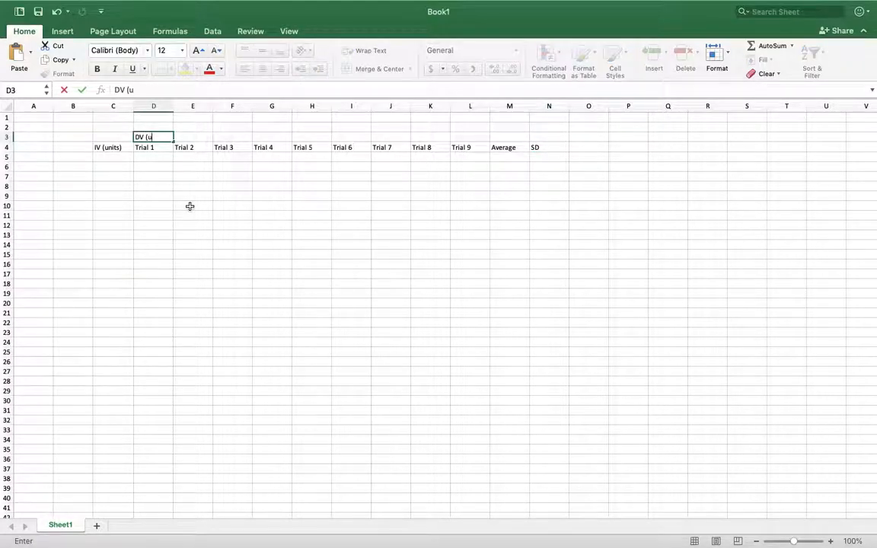
{"action": "type", "text": "nits)"}
{"action": "key", "text": "Return"}
{"action": "key", "text": "Up"}
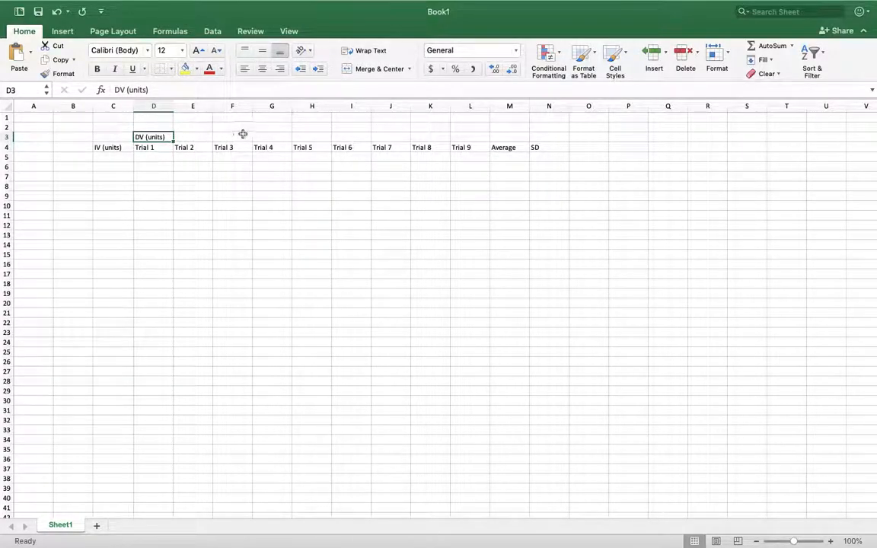
{"action": "left_click", "coordinate": [552, 139], "text": "shift"}
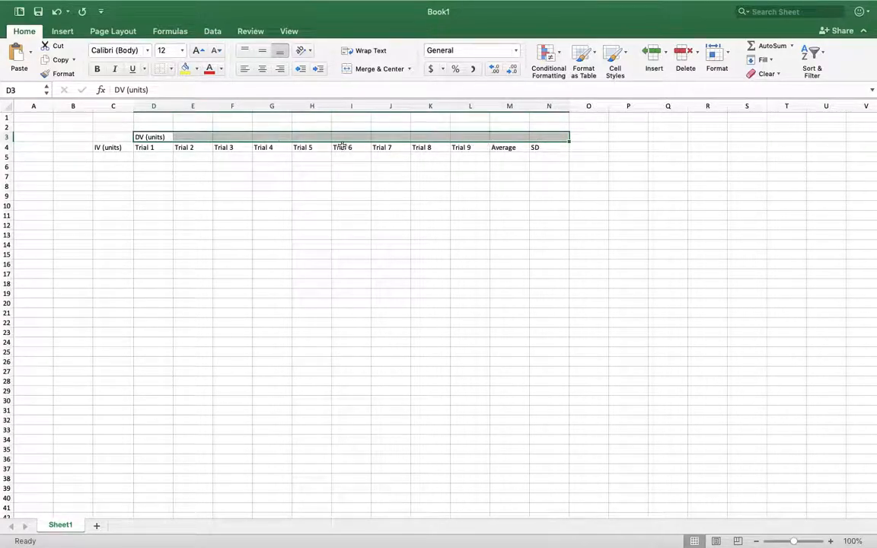
{"action": "left_click", "coordinate": [194, 186]}
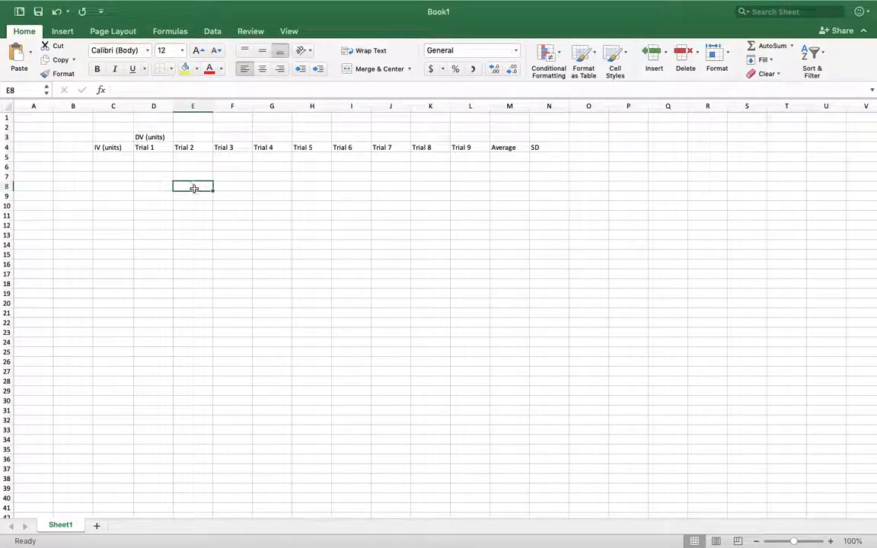
{"action": "mouse_move", "coordinate": [156, 137]}
{"action": "left_mouse_down"}
{"action": "mouse_move", "coordinate": [355, 126]}
{"action": "mouse_move", "coordinate": [534, 141]}
{"action": "left_mouse_up"}
{"action": "left_click", "coordinate": [303, 196]}
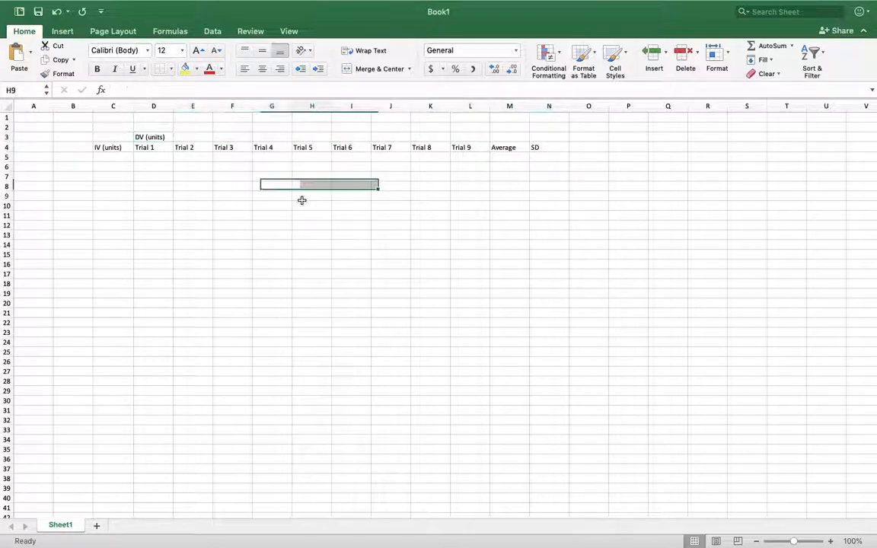
- Merge and center the "DV (units)" heading across D3 to N3, spanning the trial, Average and SD columns
{"action": "left_click", "coordinate": [152, 136]}
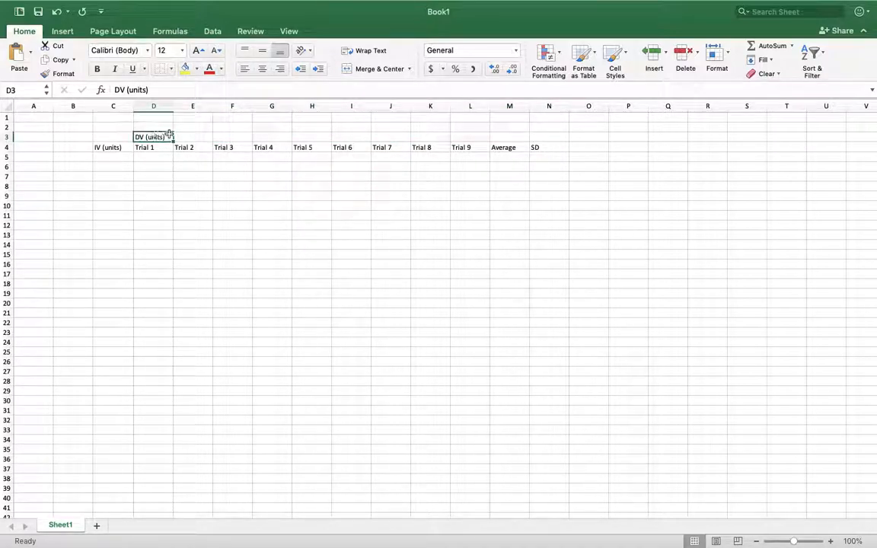
{"action": "left_click", "coordinate": [542, 137], "text": "shift"}
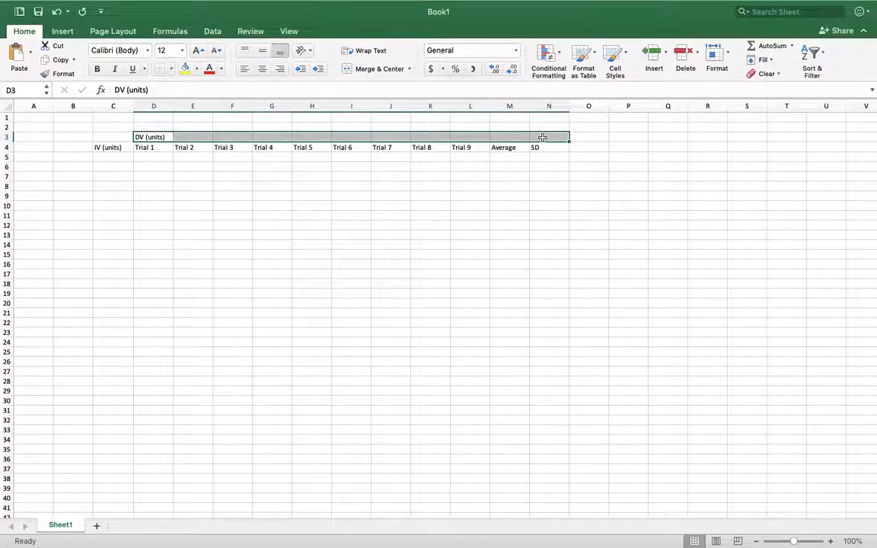
{"action": "left_click", "coordinate": [367, 72]}
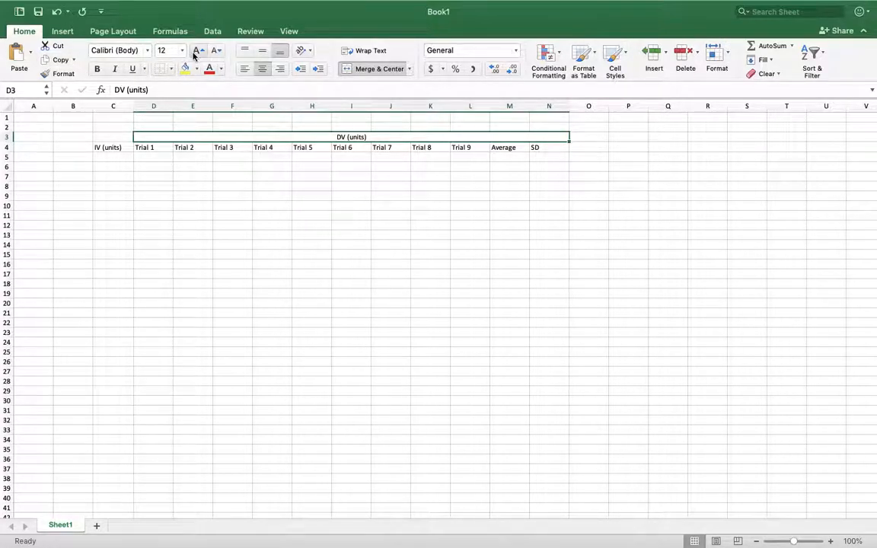
{"action": "left_click", "coordinate": [35, 34]}
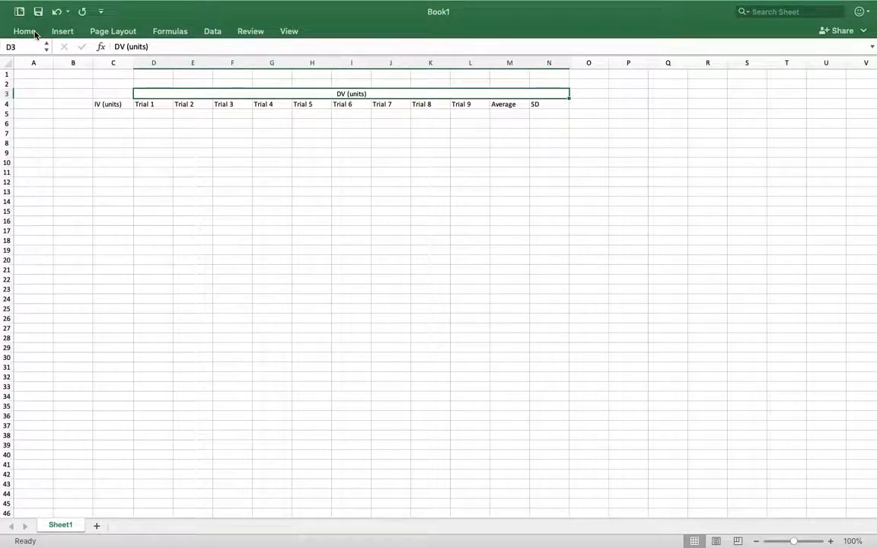
{"action": "left_click", "coordinate": [34, 33]}
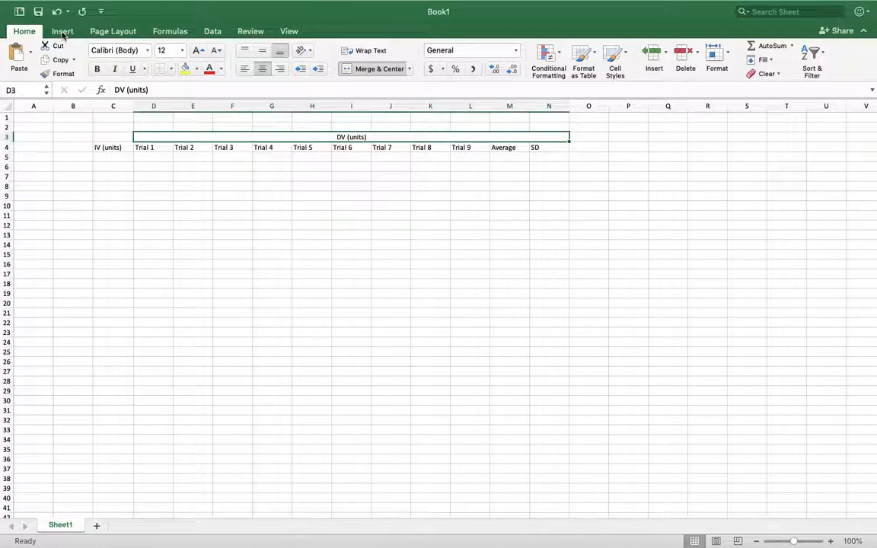
- Replace the independent variable header in C4 with "Length of straw (cm)"
{"action": "mouse_move", "coordinate": [106, 3]}
{"action": "left_click", "coordinate": [105, 150]}
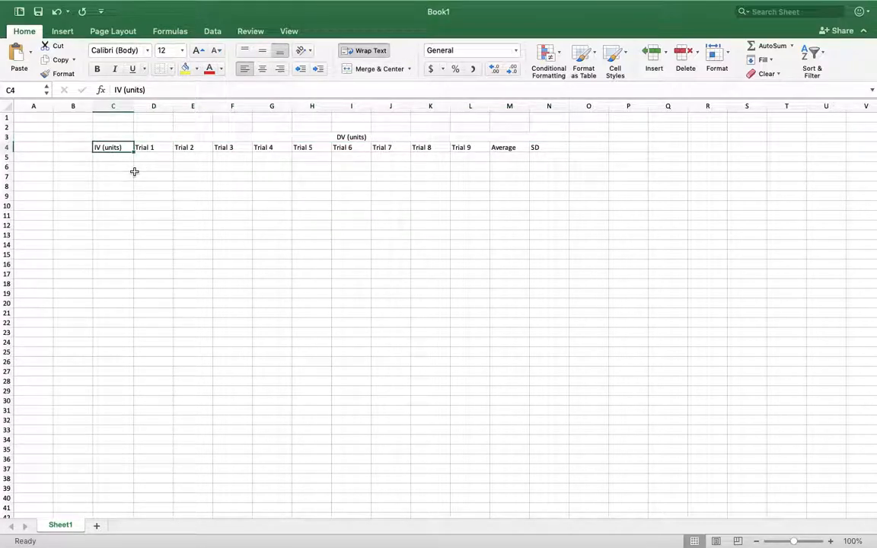
{"action": "type", "text": "Length "}
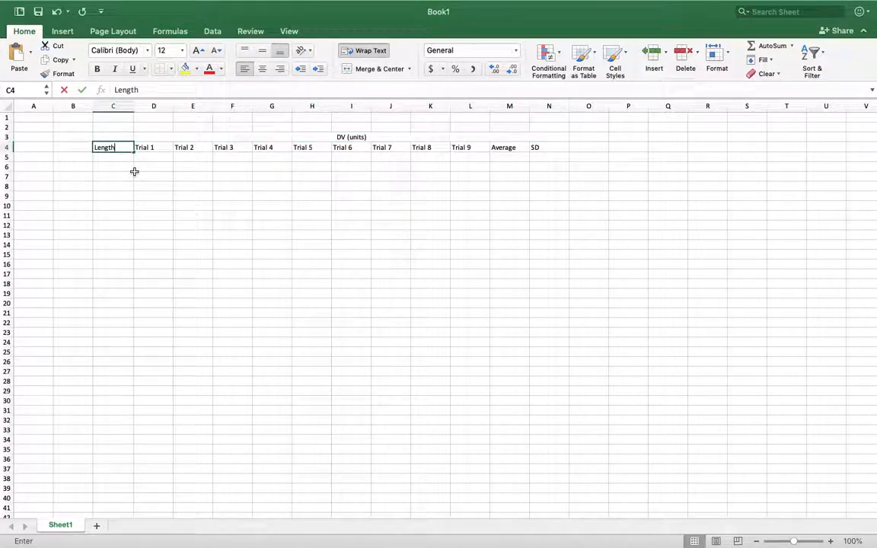
{"action": "type", "text": "of straw"}
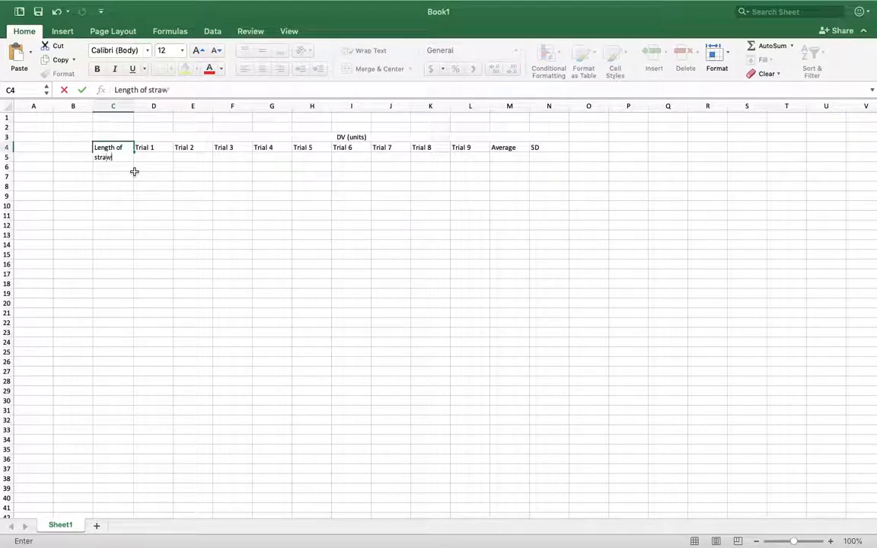
{"action": "type", "text": " (cm)"}
{"action": "key", "text": "Return"}
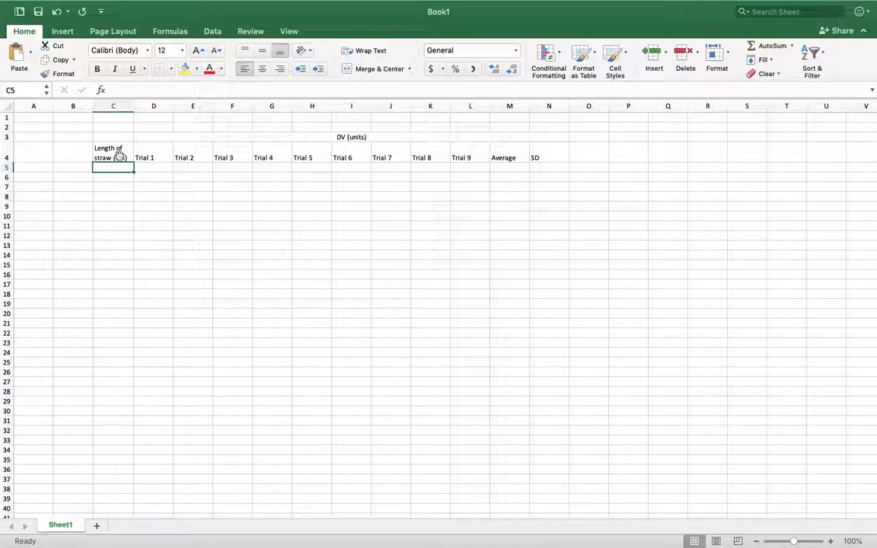
- Remove text wrapping from all cells of the sheet
{"action": "left_click", "coordinate": [7, 106]}
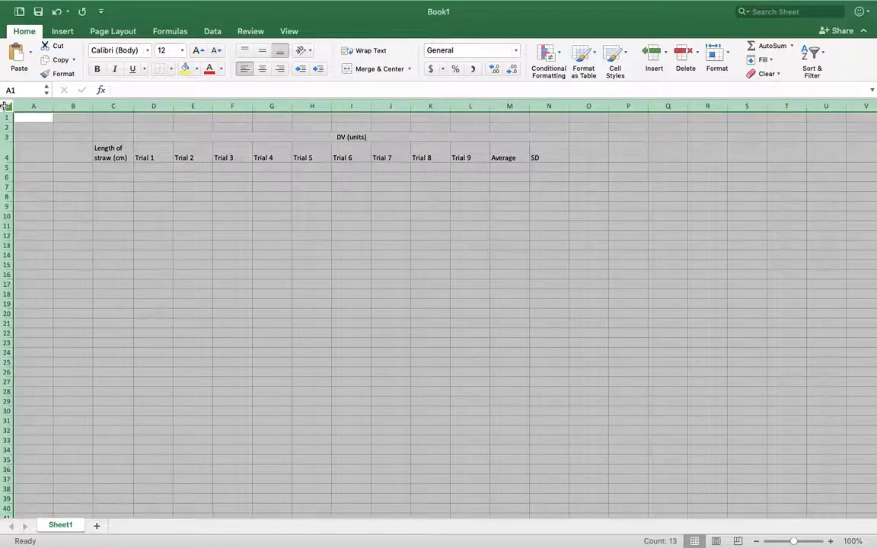
{"action": "left_click", "coordinate": [361, 51]}
{"action": "left_click", "coordinate": [88, 194]}
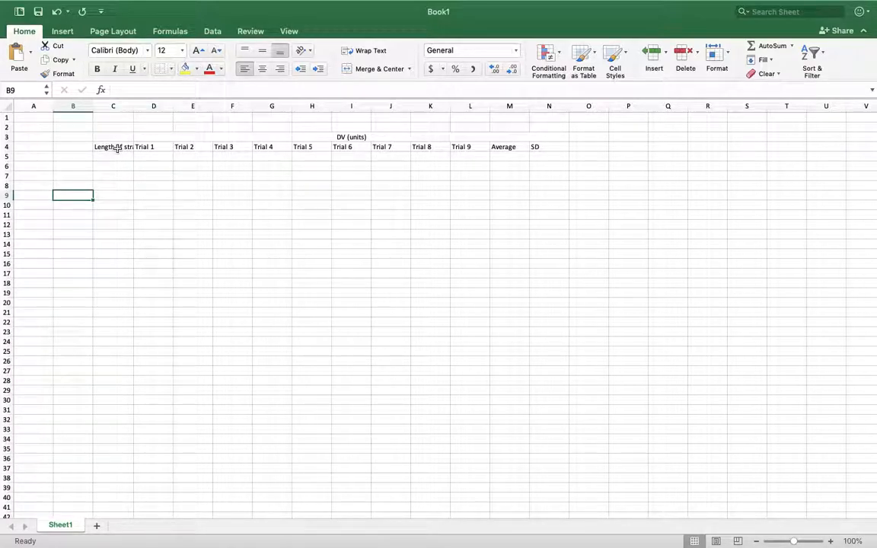
- Turn on text wrapping for the straw length header in C4 and switch it back off
{"action": "left_click", "coordinate": [117, 148]}
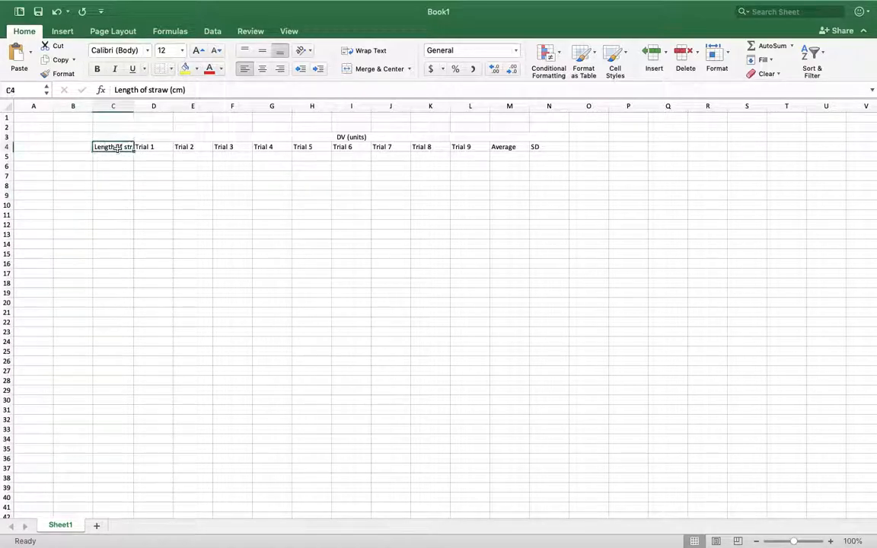
{"action": "left_click", "coordinate": [370, 51]}
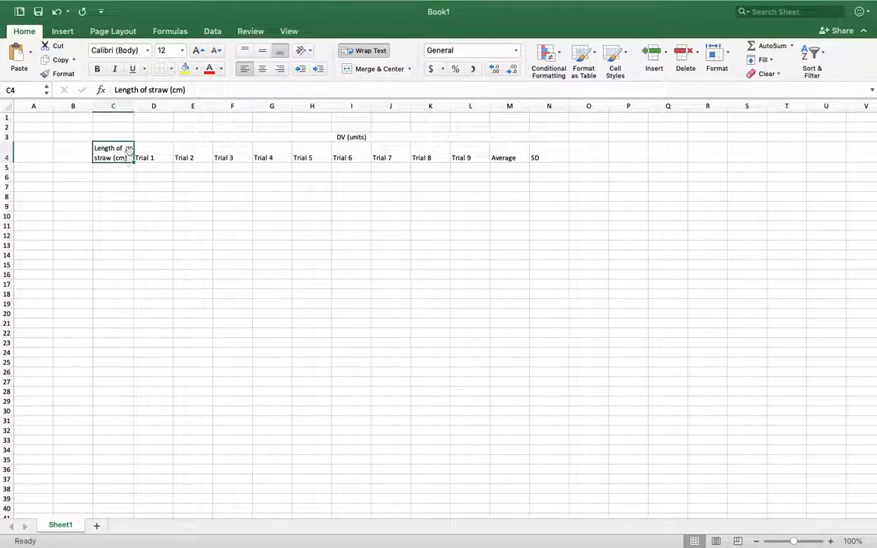
{"action": "left_click", "coordinate": [353, 55]}
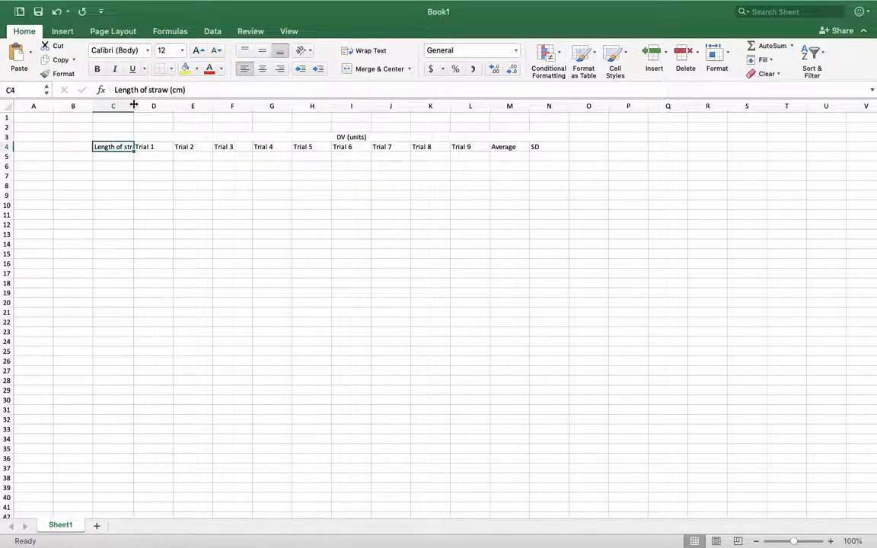
- Widen column C until the straw length header fits on one line
{"action": "left_click_drag", "start_coordinate": [133, 105], "coordinate": [208, 104]}
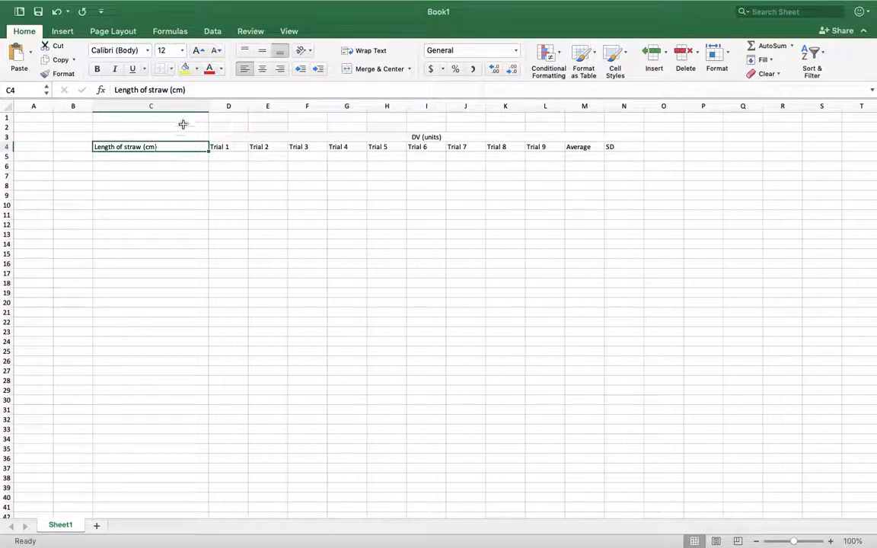
{"action": "left_click_drag", "start_coordinate": [208, 105], "coordinate": [160, 105]}
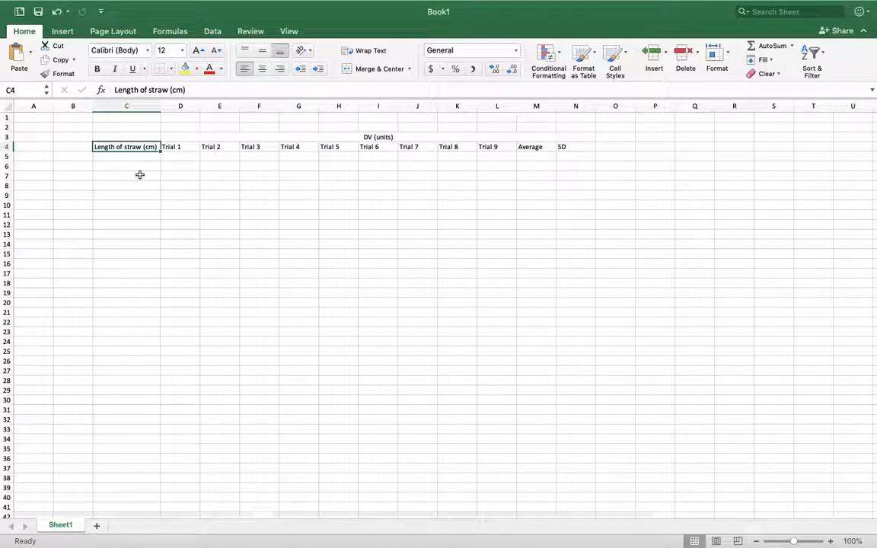
{"action": "left_click", "coordinate": [140, 175]}
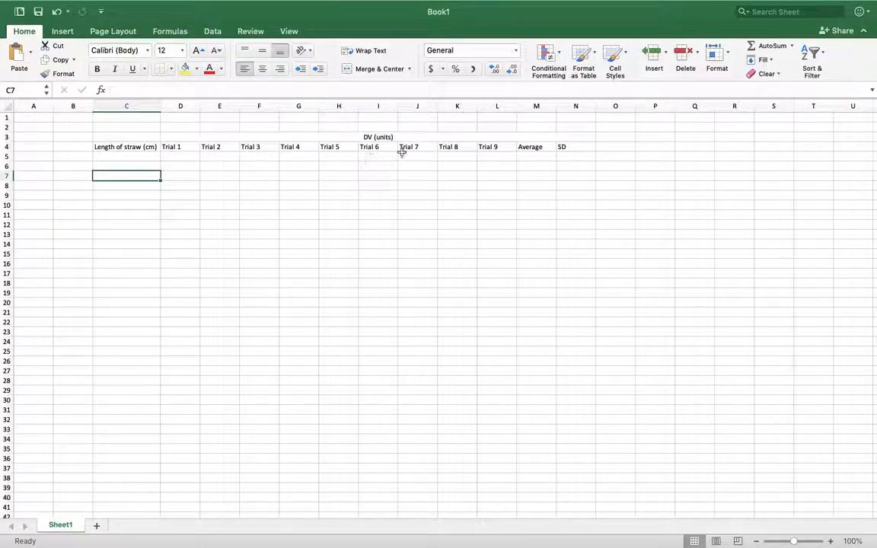
- Wrap the straw length header in C4 and narrow column C so the header fits on two lines
{"action": "left_click", "coordinate": [118, 146]}
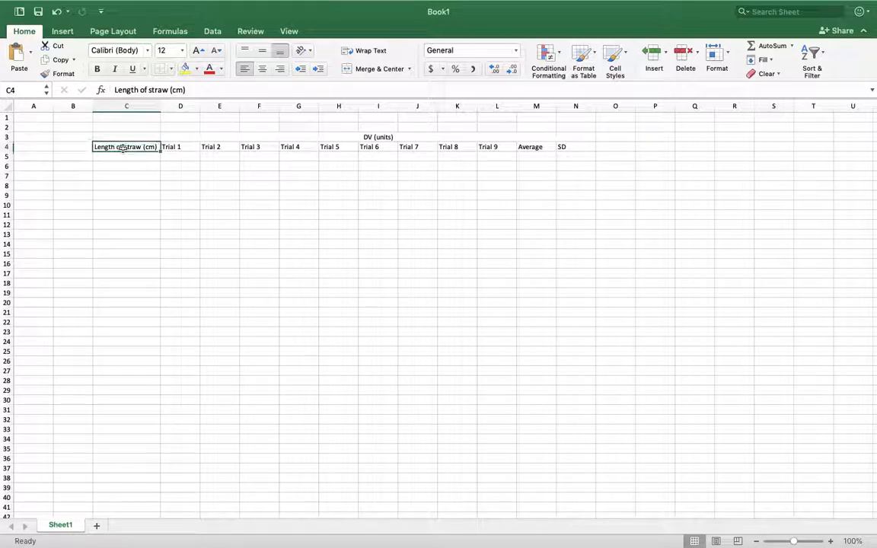
{"action": "left_click", "coordinate": [368, 54]}
{"action": "left_click_drag", "start_coordinate": [161, 106], "coordinate": [135, 106]}
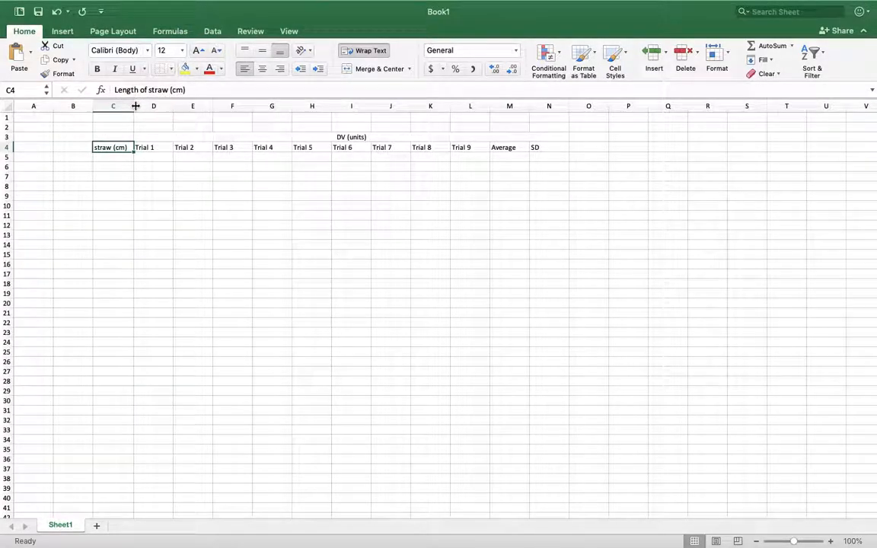
{"action": "left_click", "coordinate": [364, 51]}
{"action": "left_click", "coordinate": [364, 51]}
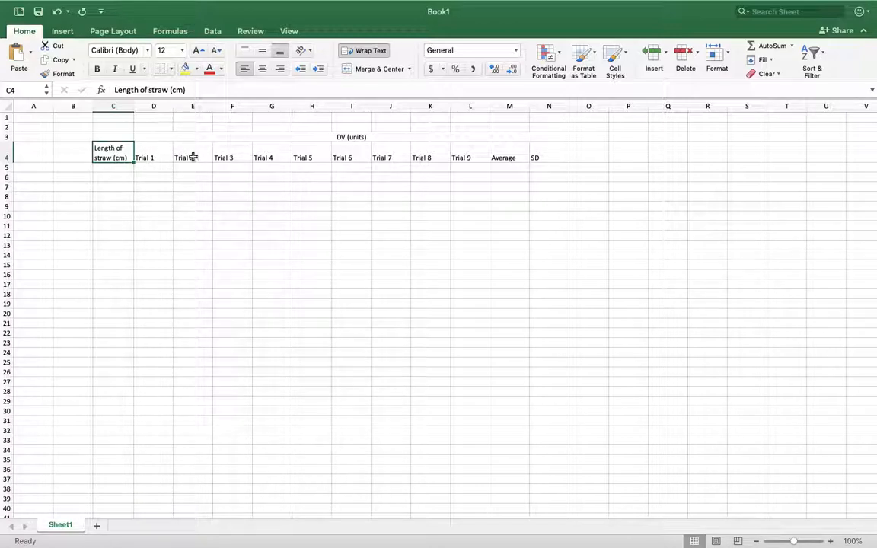
- Center the contents of all cells in the sheet horizontally and vertically
{"action": "left_click", "coordinate": [6, 109]}
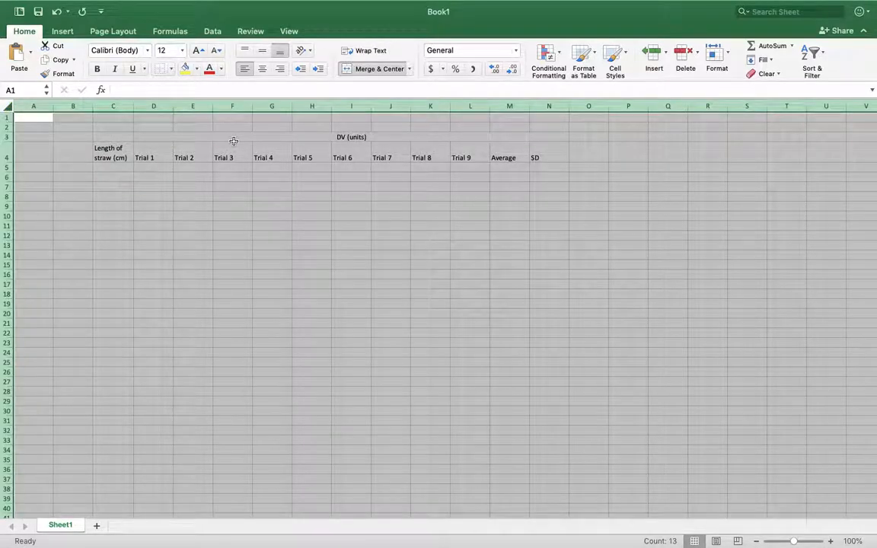
{"action": "left_click", "coordinate": [260, 69]}
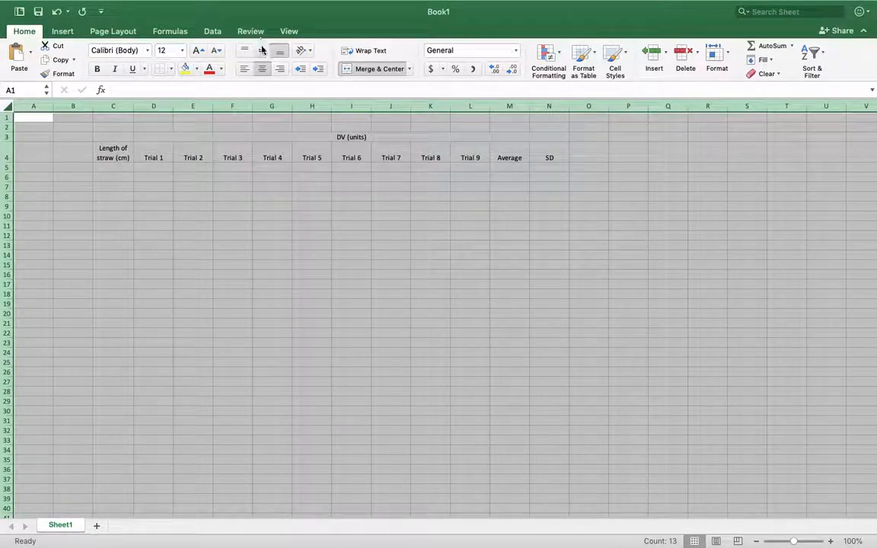
{"action": "left_click", "coordinate": [261, 50]}
{"action": "left_click", "coordinate": [206, 184]}
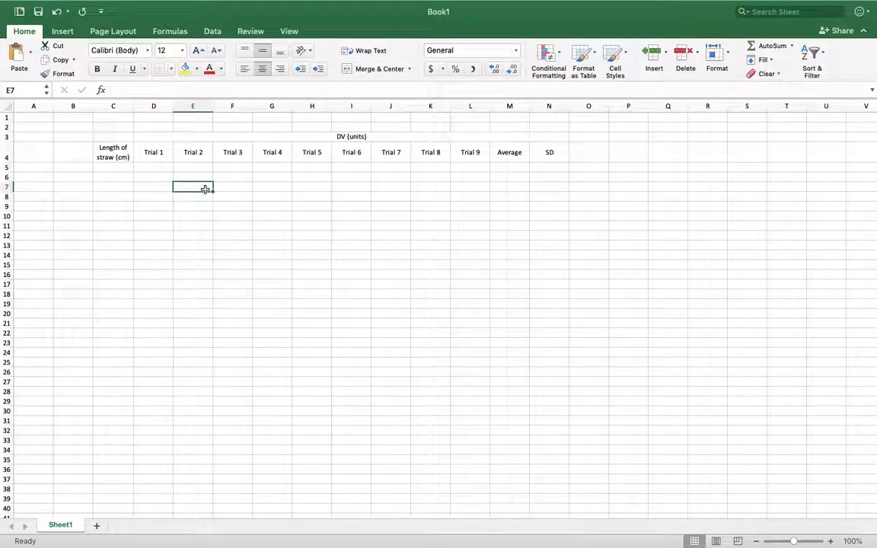
- Enter the straw lengths 10, 15, 20 and 25 in C5 to C8
{"action": "left_click", "coordinate": [124, 168]}
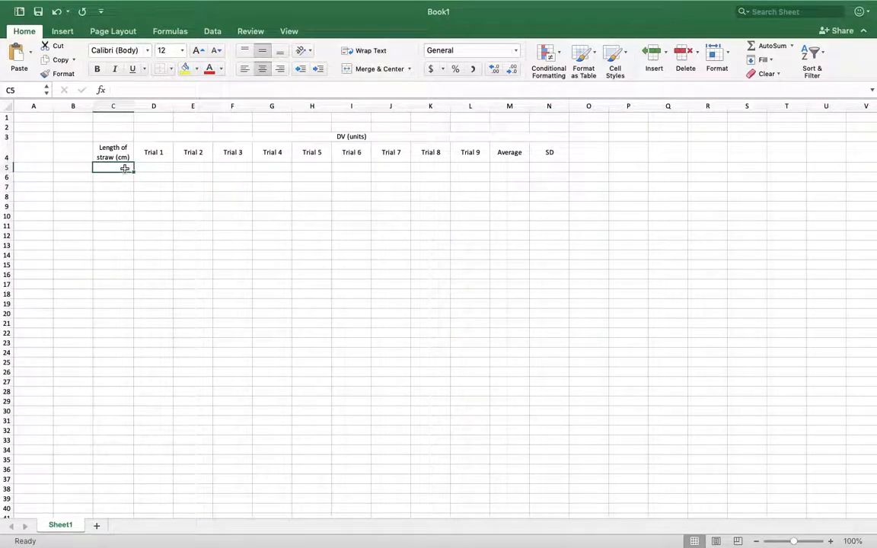
{"action": "type", "text": "10"}
{"action": "key", "text": "Return"}
{"action": "type", "text": "15"}
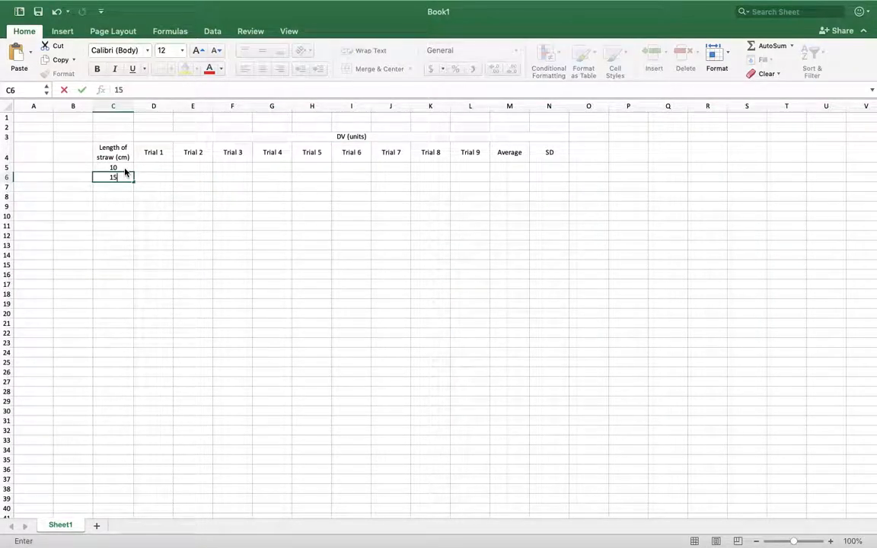
{"action": "key", "text": "Return"}
{"action": "type", "text": "20"}
{"action": "key", "text": "Return"}
{"action": "type", "text": "25"}
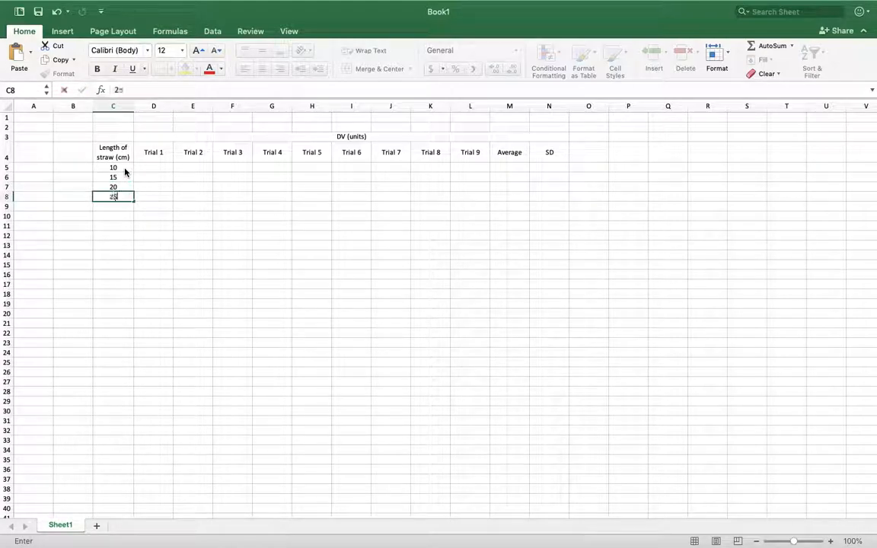
{"action": "key", "text": "Tab"}
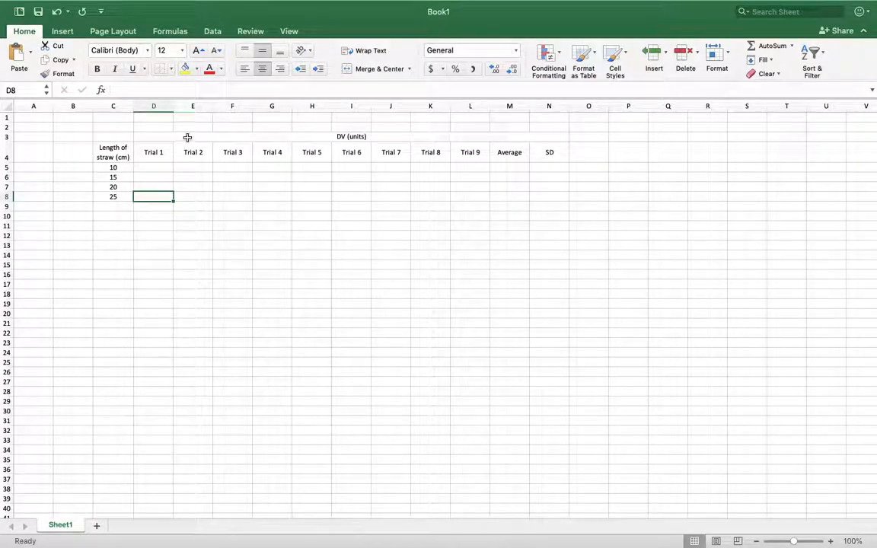
- Replace the merged dependent variable heading in D3 with "Distance traveled (cm)"
{"action": "left_click", "coordinate": [187, 137]}
{"action": "type", "text": "Length"}
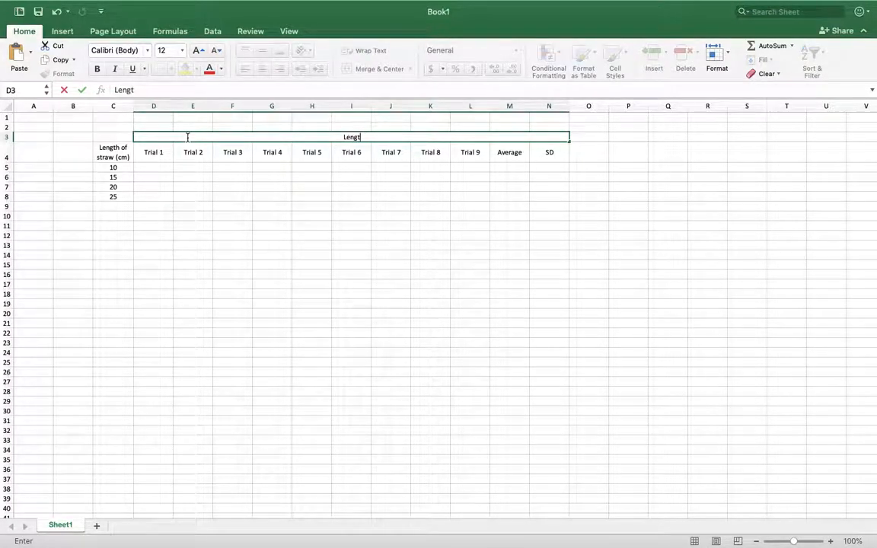
{"action": "key", "text": "BackSpace"}
{"action": "key", "text": "BackSpace"}
{"action": "key", "text": "BackSpace"}
{"action": "key", "text": "BackSpace"}
{"action": "key", "text": "BackSpace"}
{"action": "type", "text": "Disa"}
{"action": "type", "text": "istance travl"}
{"action": "key", "text": "BackSpace"}
{"action": "type", "text": "eled (cm)"}
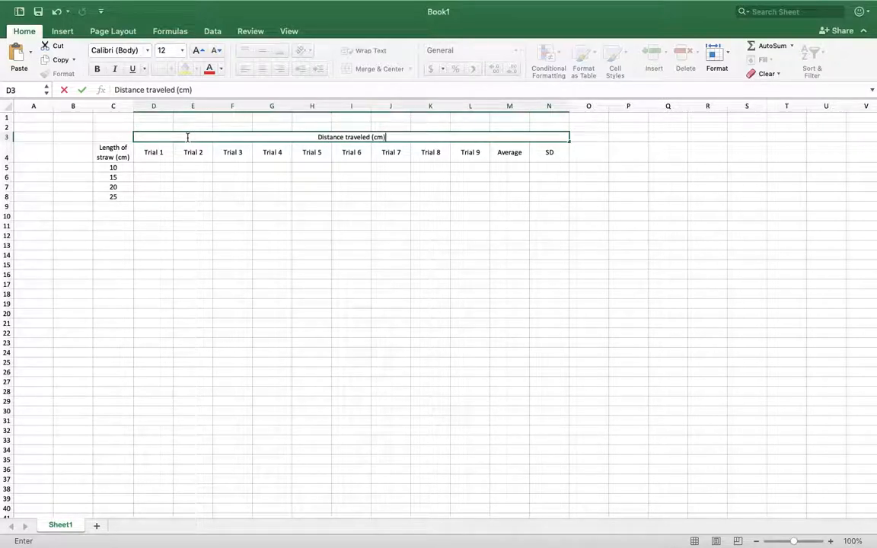
- Enter the Trial 1 distances 560.3, 680.5 and 705.0 for the 10, 15 and 20 cm straws in D5 to D7
{"action": "left_click", "coordinate": [160, 167]}
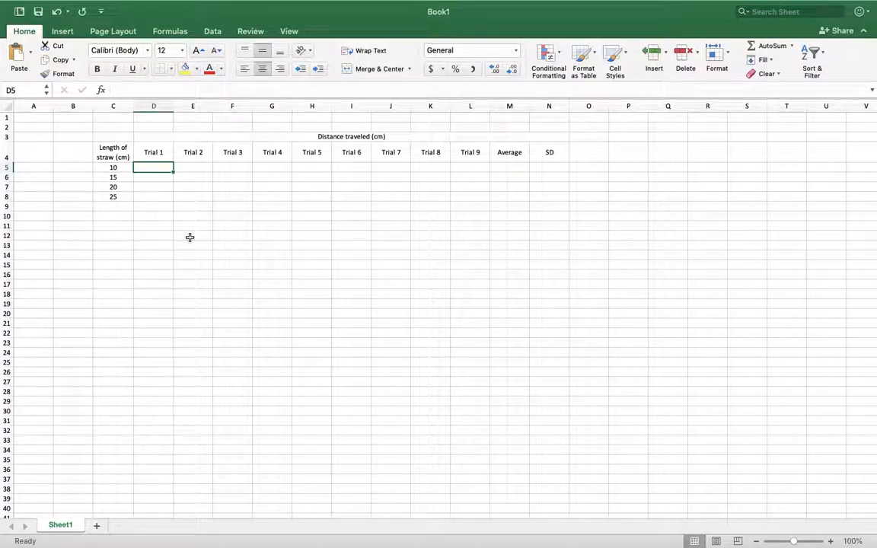
{"action": "type", "text": "560.3"}
{"action": "key", "text": "Return"}
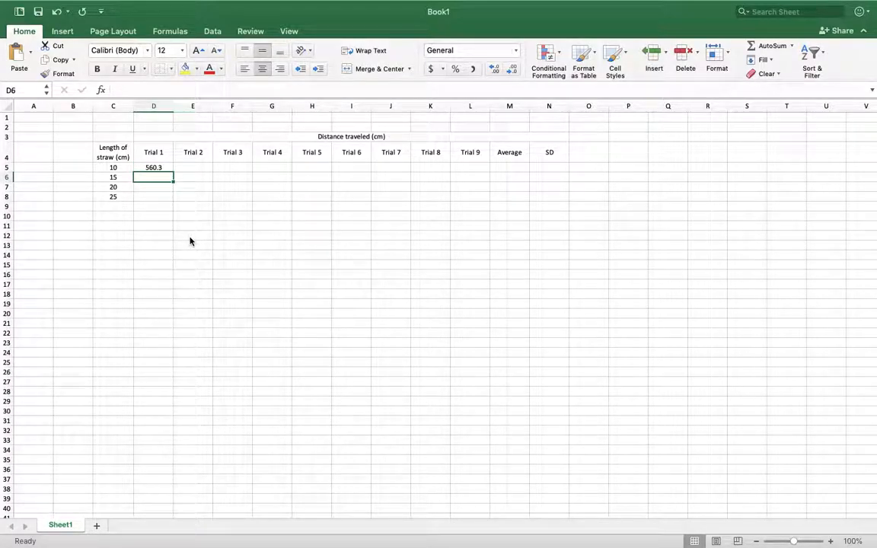
{"action": "type", "text": "68"}
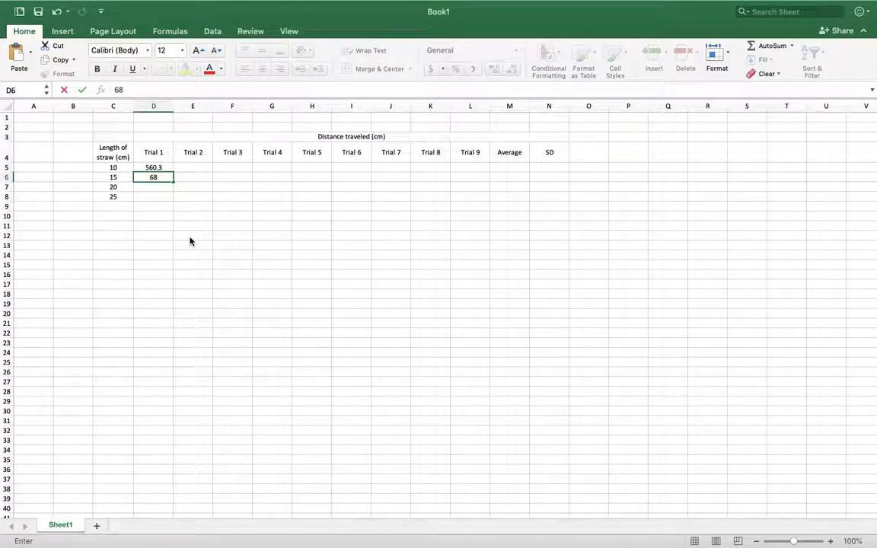
{"action": "type", "text": "0.5"}
{"action": "key", "text": "Return"}
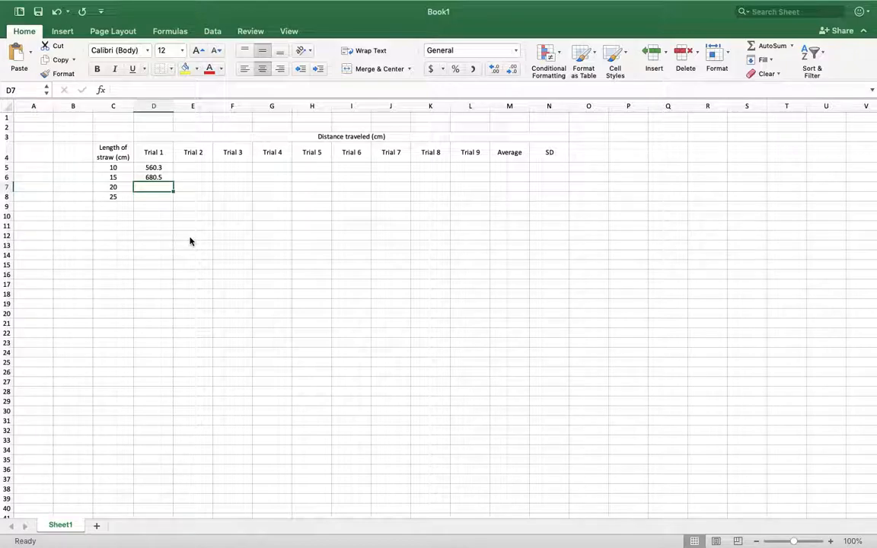
{"action": "type", "text": "705"}
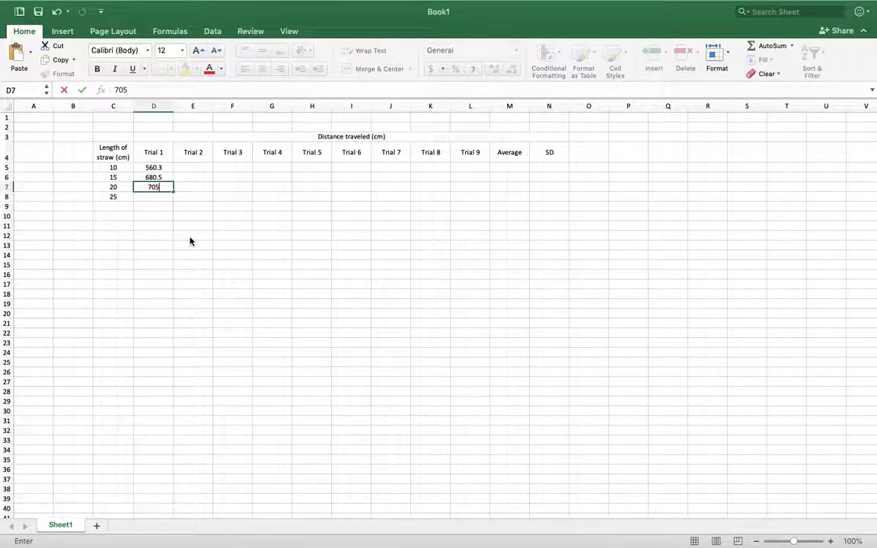
{"action": "type", "text": ".0"}
{"action": "key", "text": "Return"}
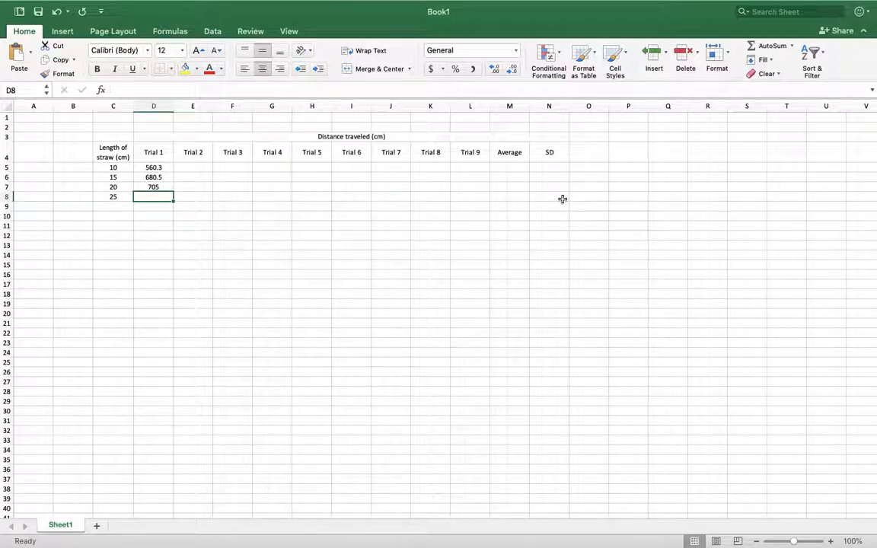
- Format the data cells D5 to N8 to show one decimal place
{"action": "left_click", "coordinate": [153, 168]}
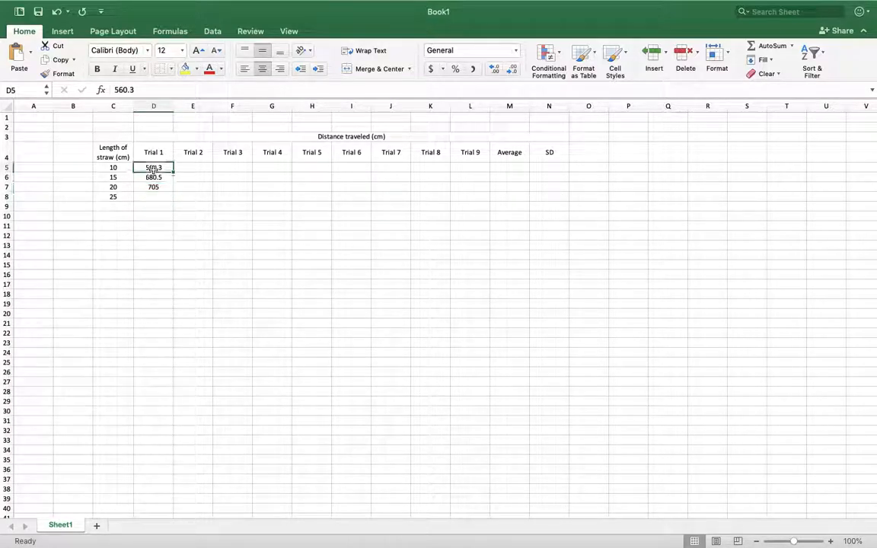
{"action": "left_click", "coordinate": [547, 198], "text": "shift"}
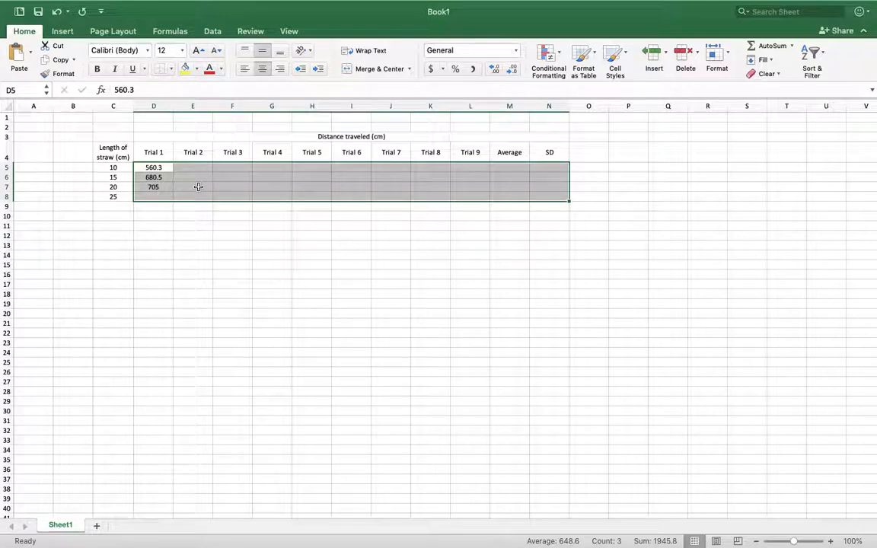
{"action": "left_click", "coordinate": [495, 70]}
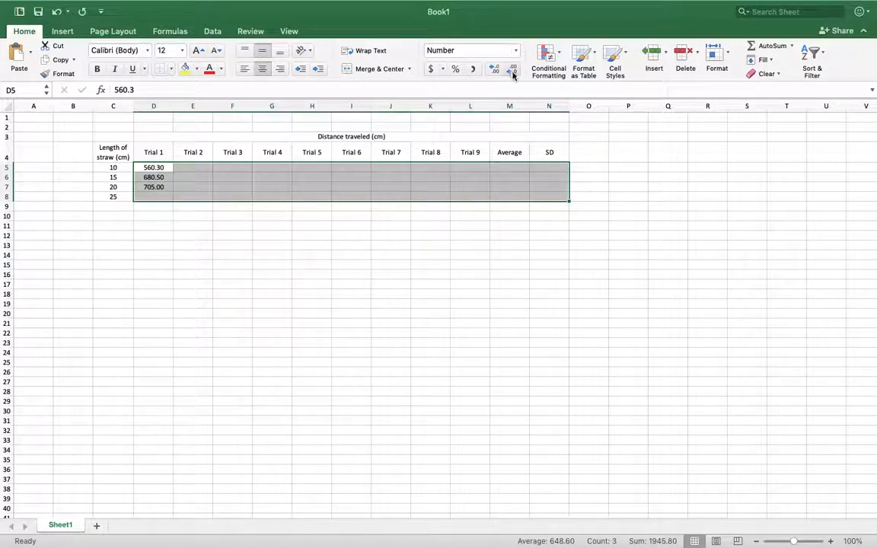
{"action": "left_click", "coordinate": [513, 70]}
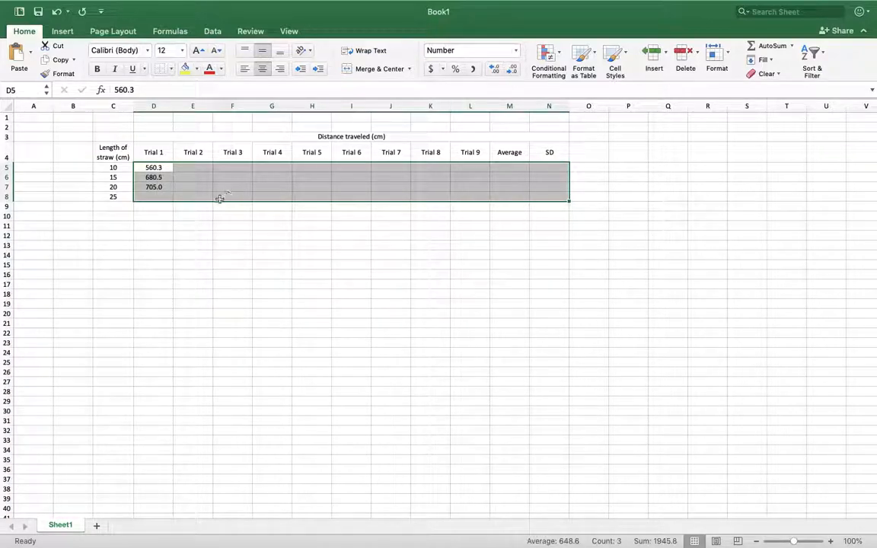
- Enter 890.98765 as the Trial 1 distance for the 25 cm straw in D8
{"action": "left_click", "coordinate": [153, 197]}
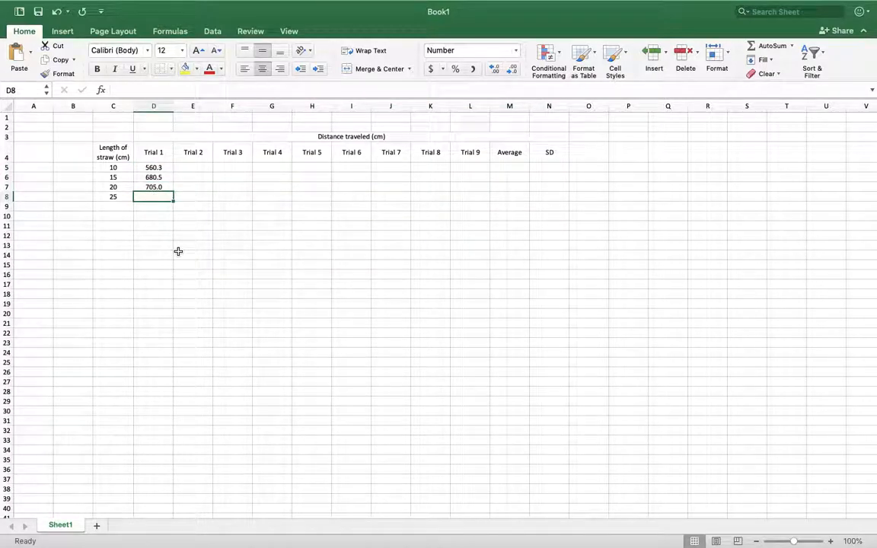
{"action": "type", "text": "890.98765"}
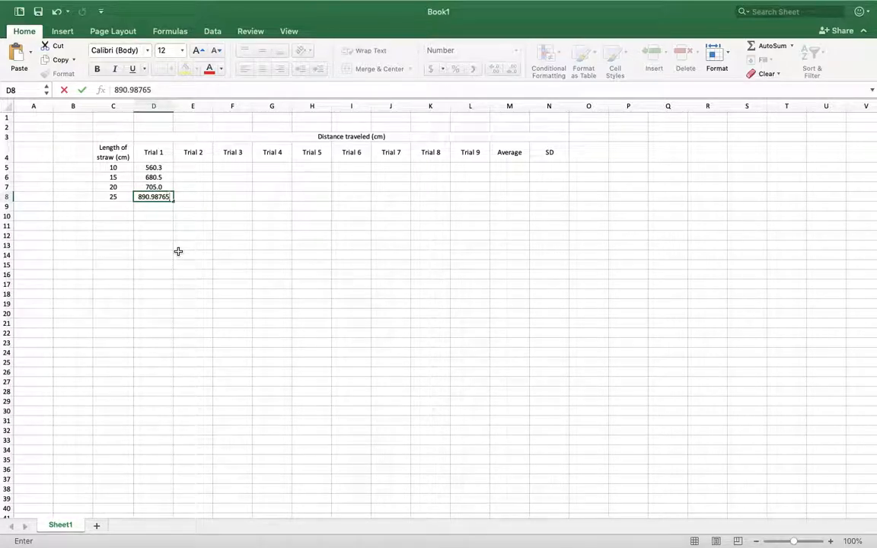
{"action": "key", "text": "Return"}
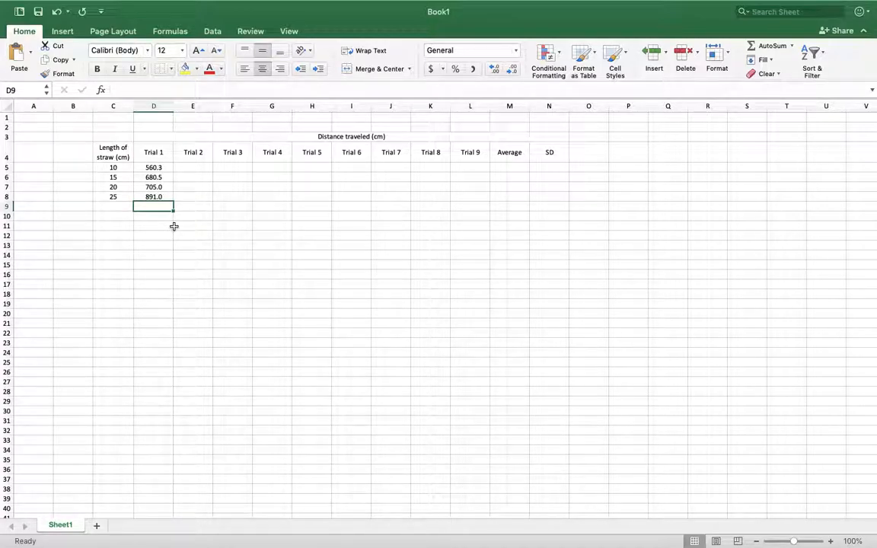
- Apply all borders to the table cells C4 to N8 and to the merged "Distance traveled (cm)" heading in D3
{"action": "left_click", "coordinate": [118, 157]}
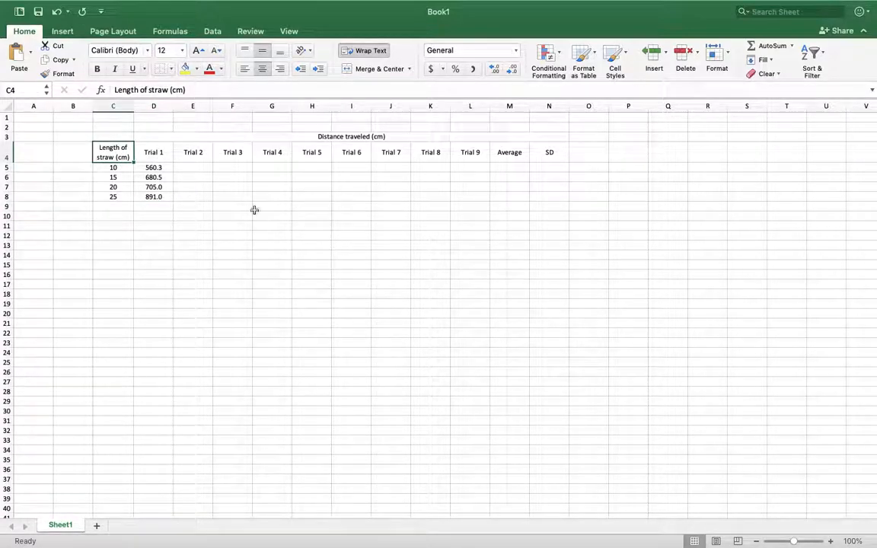
{"action": "left_click", "coordinate": [557, 198], "text": "shift"}
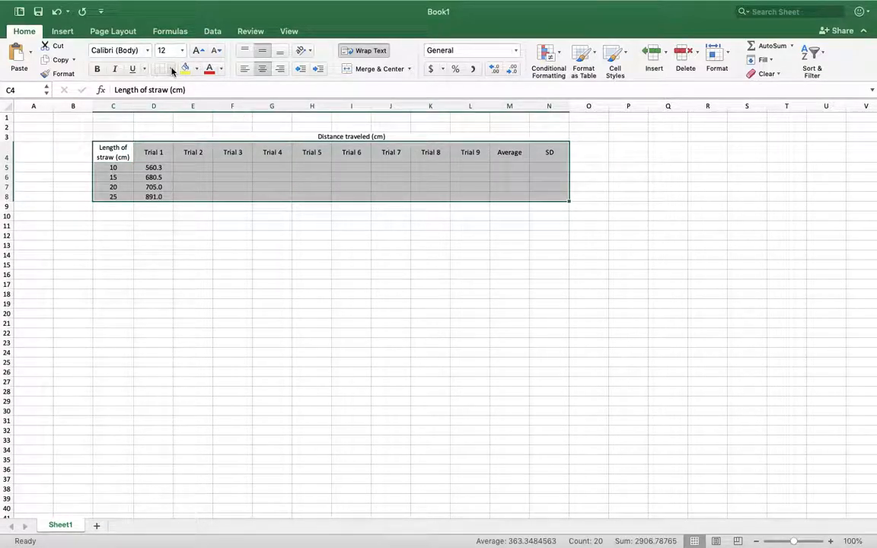
{"action": "left_click", "coordinate": [172, 69]}
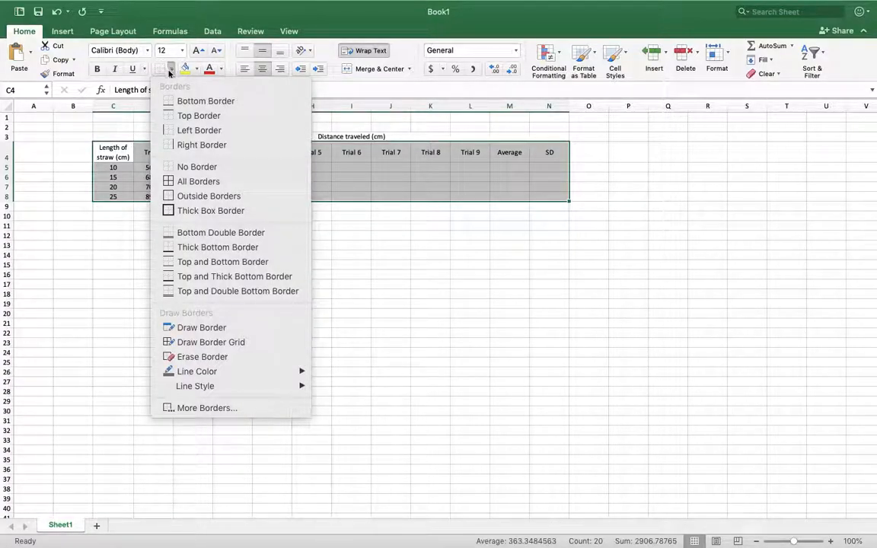
{"action": "left_click", "coordinate": [181, 183]}
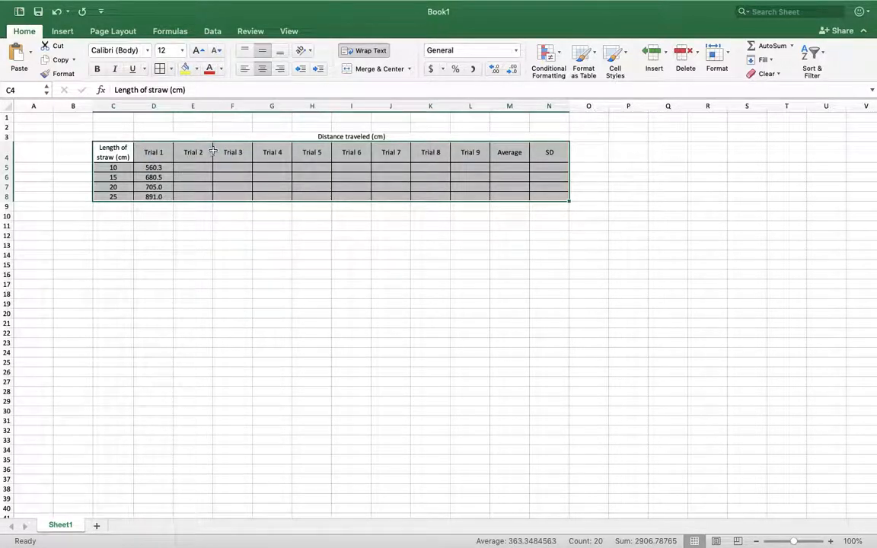
{"action": "left_click", "coordinate": [192, 236]}
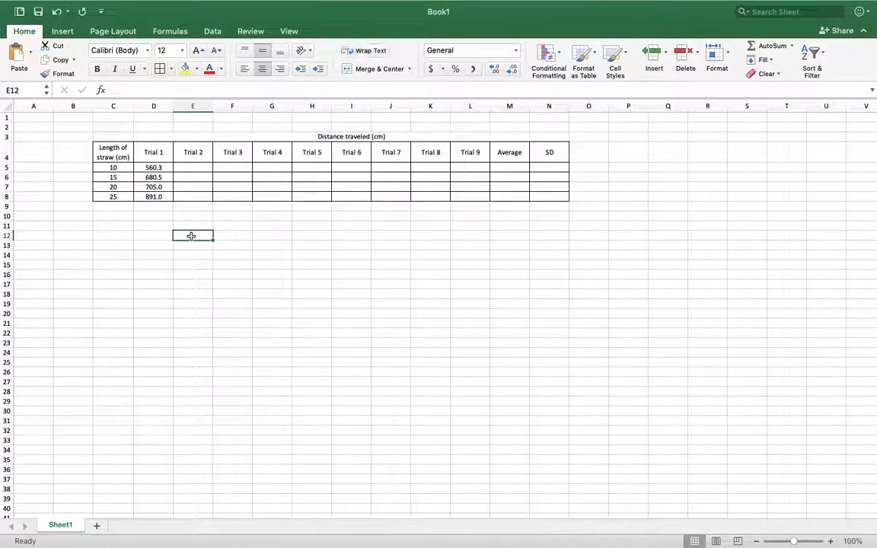
{"action": "left_click", "coordinate": [183, 136]}
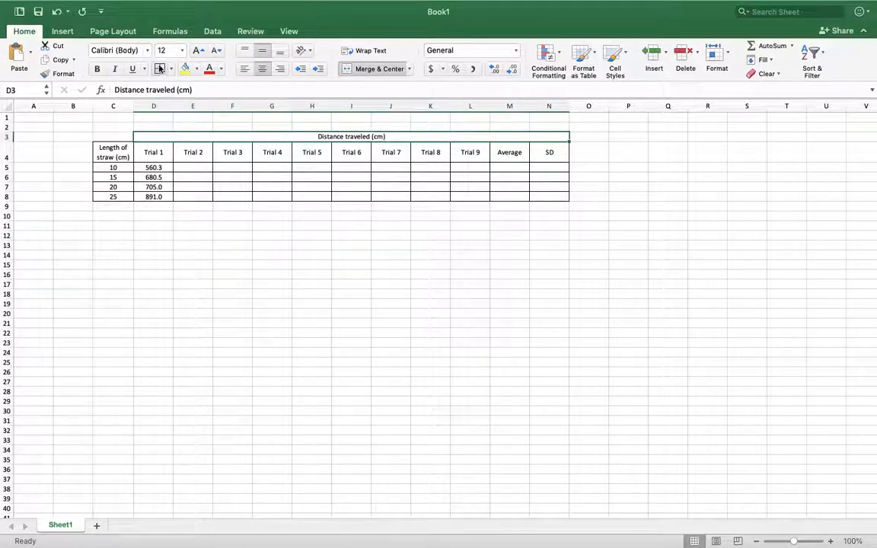
{"action": "left_click", "coordinate": [171, 236]}
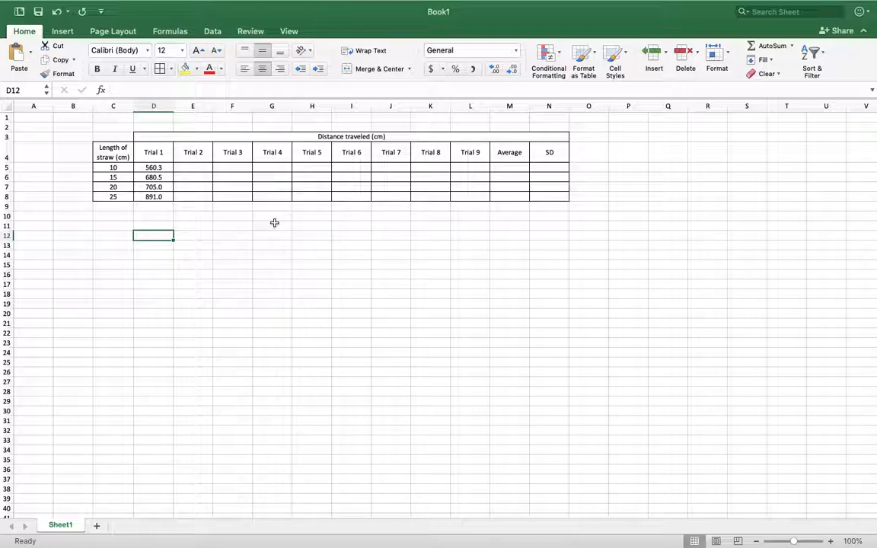
- Hide the worksheet gridlines on Sheet1 so only the table's own borders are displayed
{"action": "left_click", "coordinate": [290, 32]}
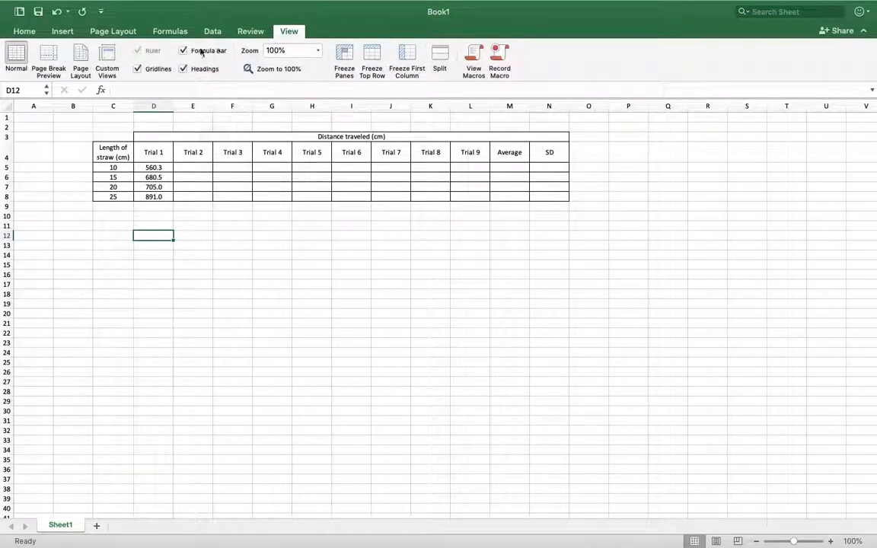
{"action": "left_click", "coordinate": [138, 69]}
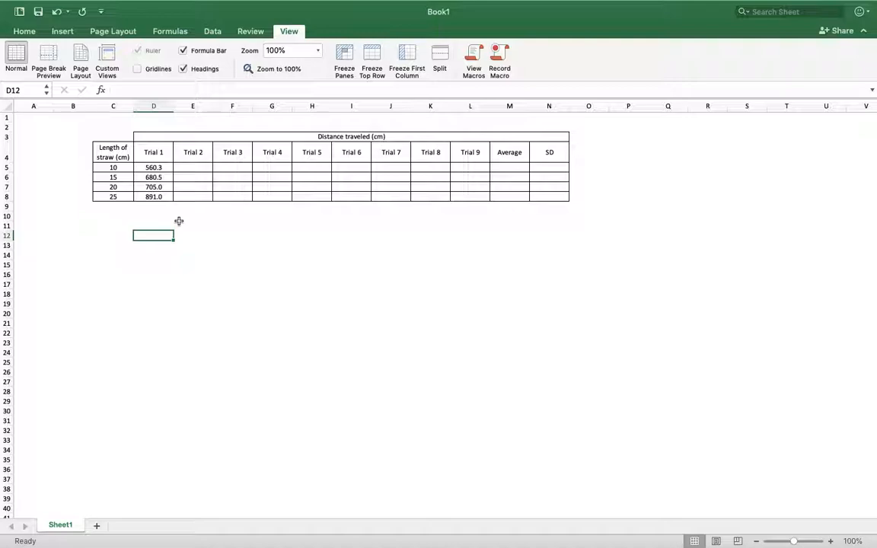
{"action": "left_click", "coordinate": [119, 136]}
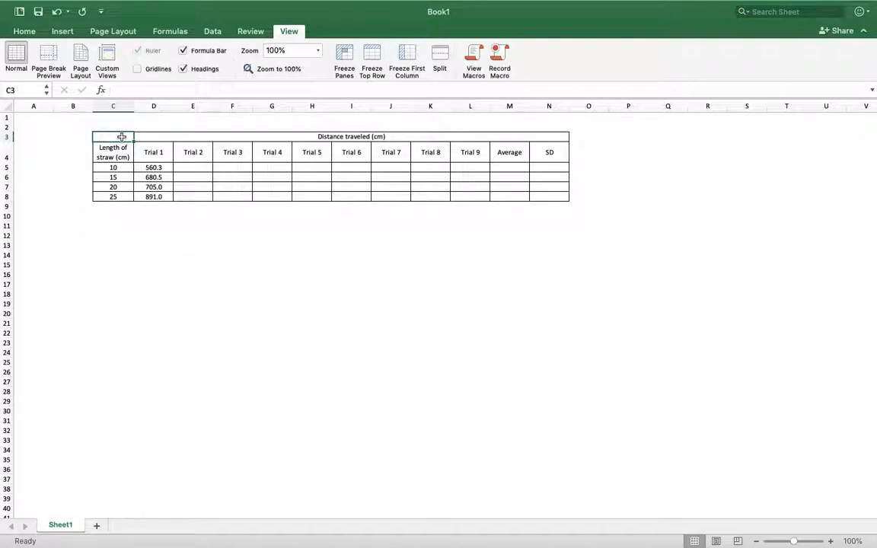
{"action": "left_click", "coordinate": [129, 233]}
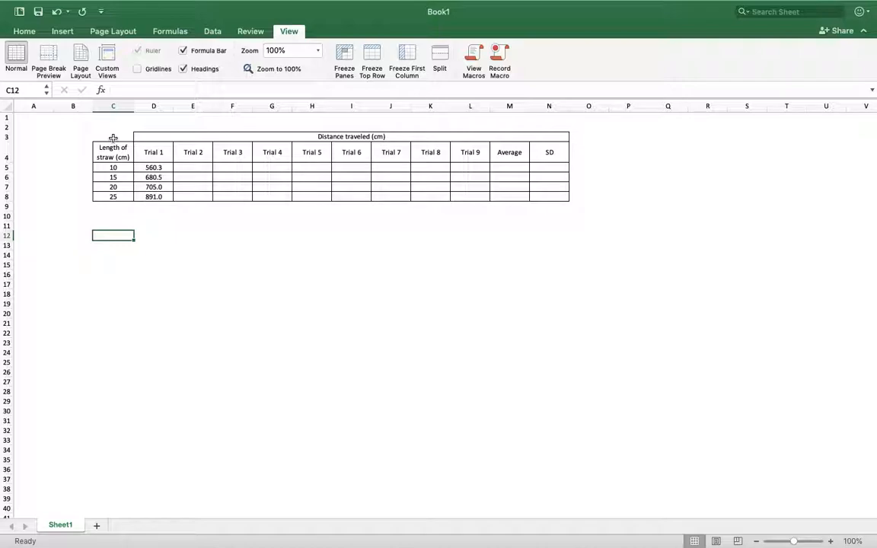
{"action": "left_click", "coordinate": [113, 138]}
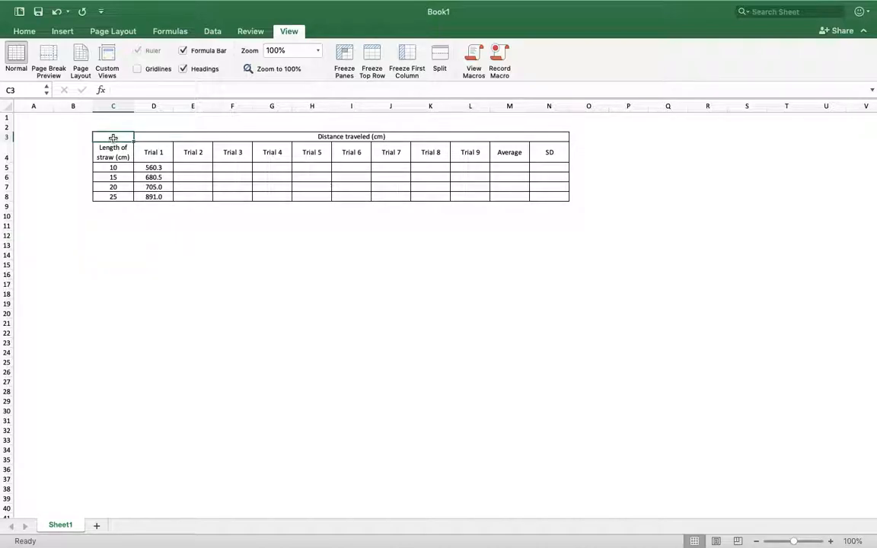
{"action": "left_click", "coordinate": [73, 219]}
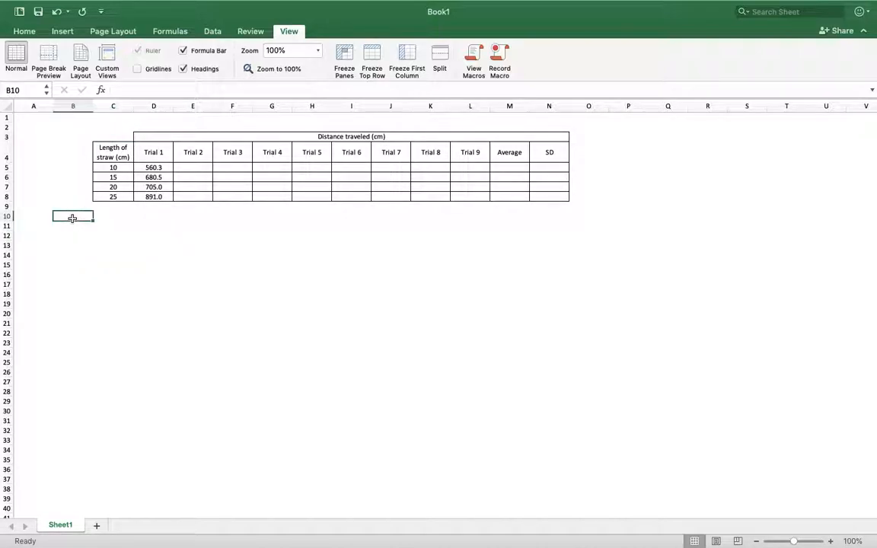